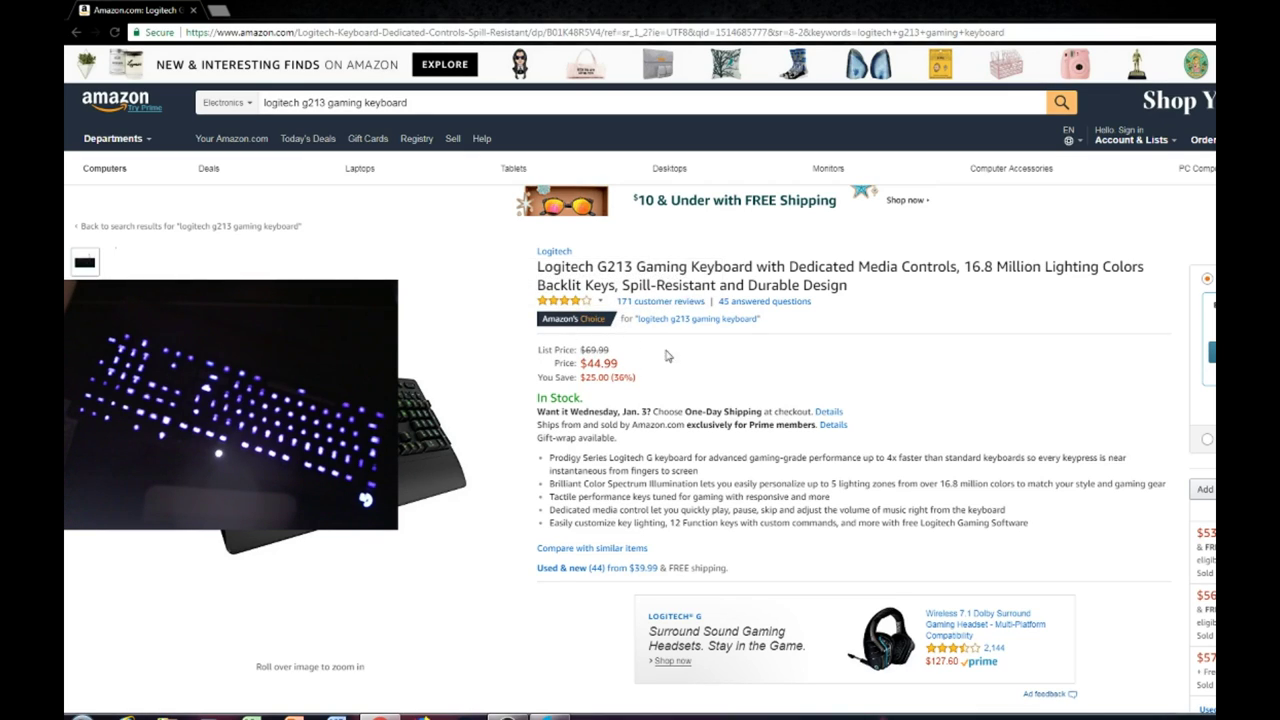
Look through the Logitech G213 Gaming Keyboard's product details and related items on its Amazon page.
{"action": "scroll", "coordinate": [765, 485], "scroll_direction": "down", "scroll_amount": 2}
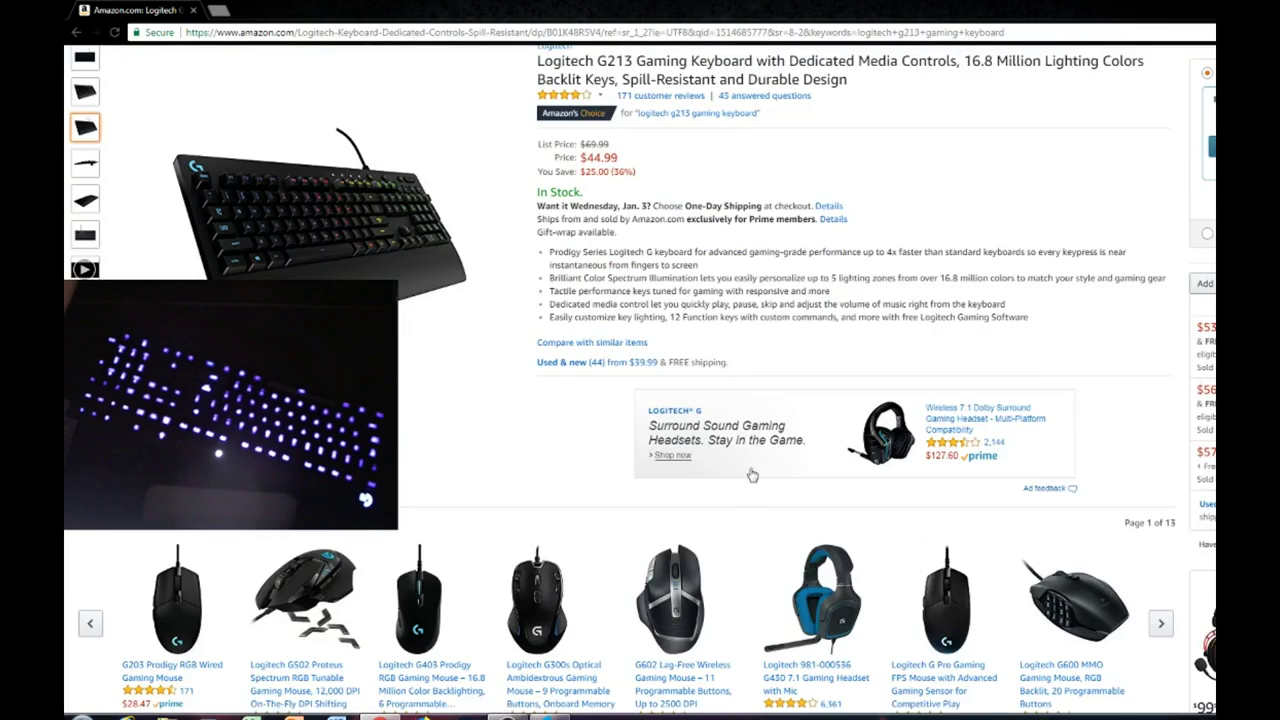
{"action": "scroll", "coordinate": [632, 447], "scroll_direction": "down", "scroll_amount": 1}
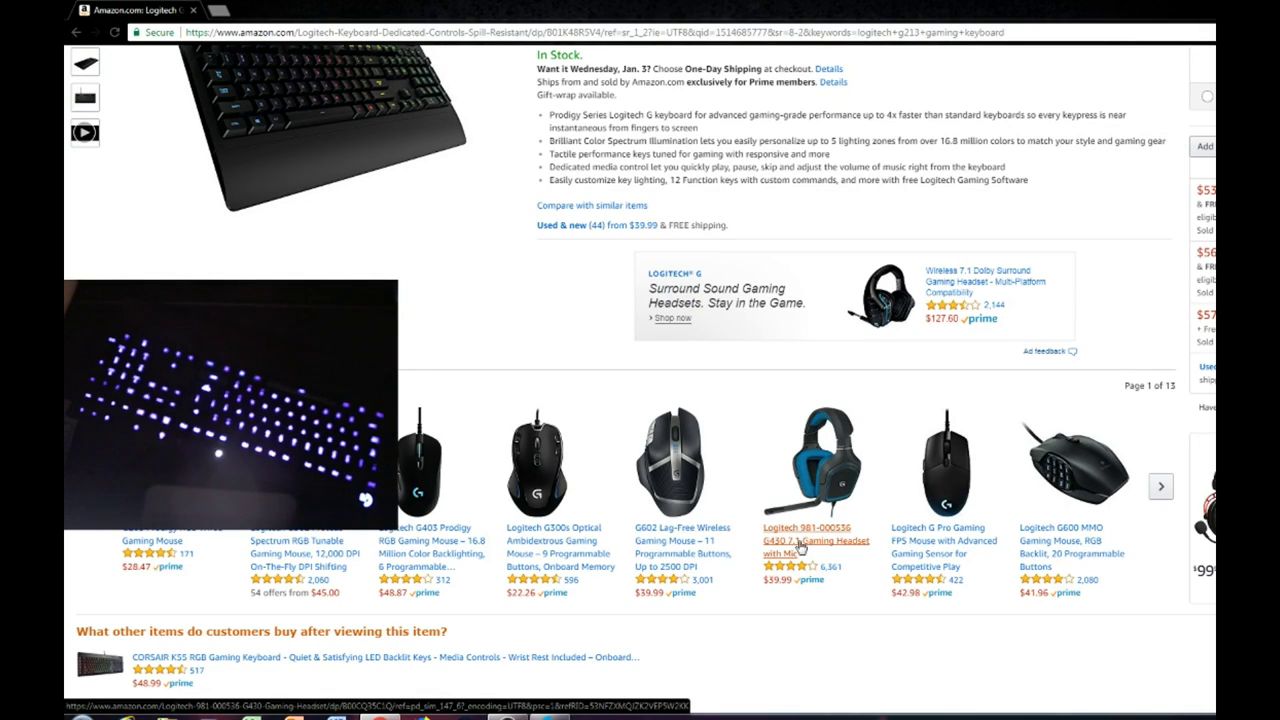
{"action": "scroll", "coordinate": [800, 547], "scroll_direction": "up", "scroll_amount": 3}
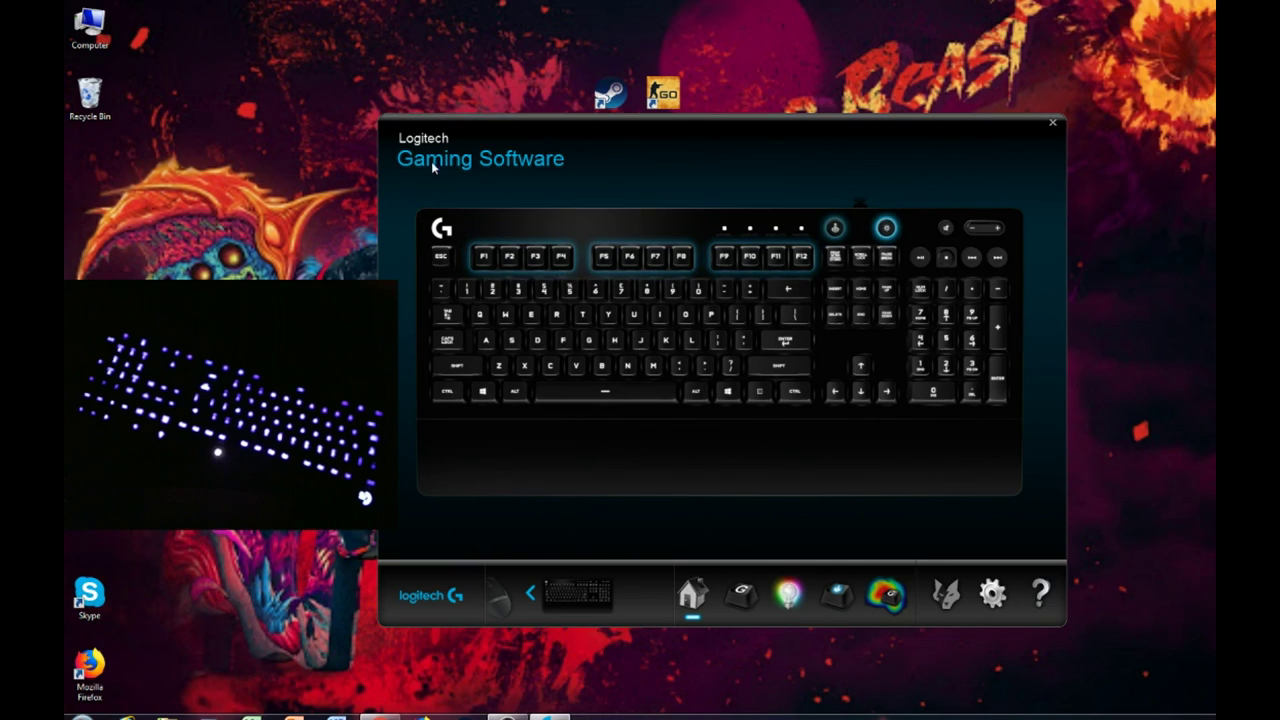
Switch to the headset, raise its volume level and bring up its surround sound settings.
{"action": "left_click", "coordinate": [530, 594]}
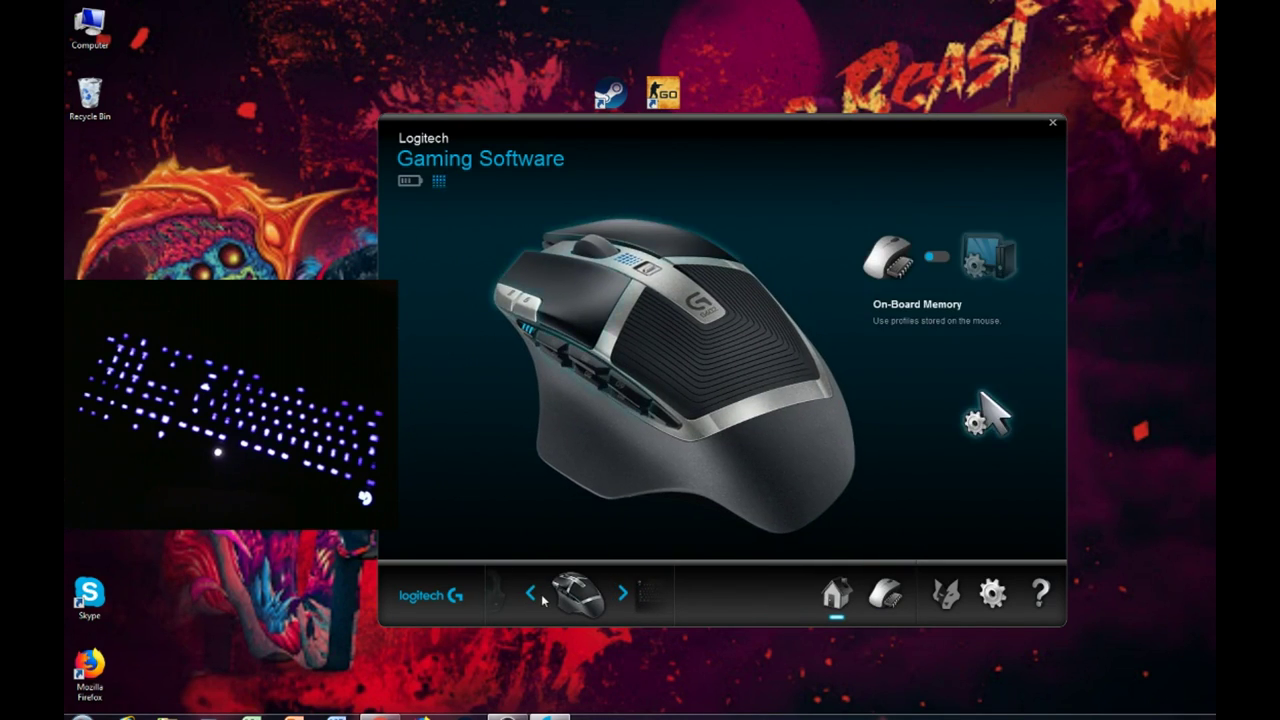
{"action": "left_click", "coordinate": [531, 595]}
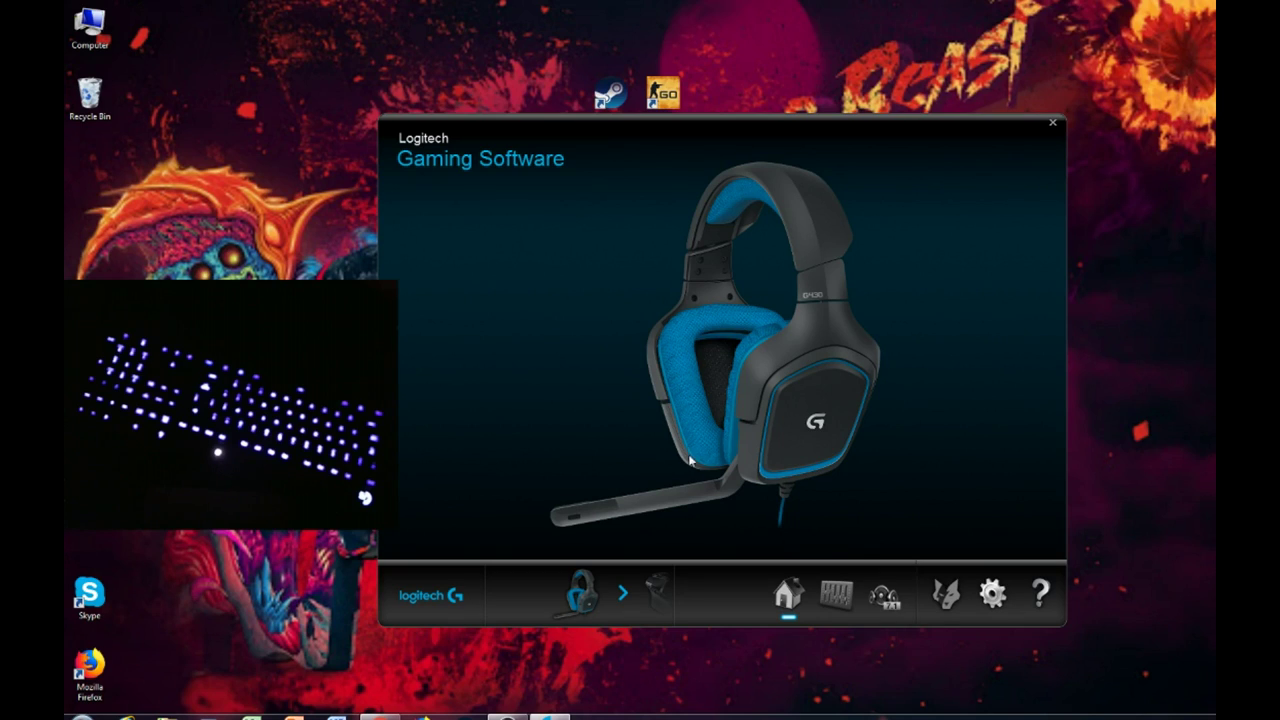
{"action": "left_click", "coordinate": [839, 596]}
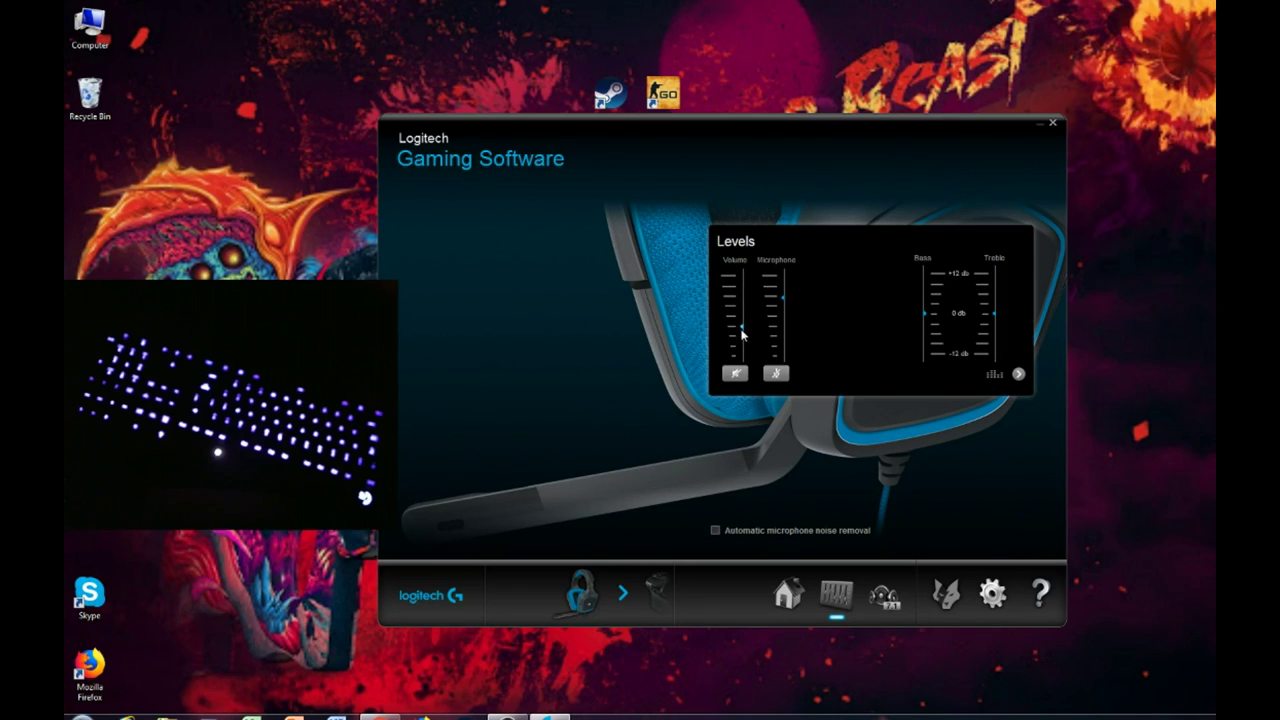
{"action": "left_click_drag", "start_coordinate": [742, 334], "coordinate": [746, 306]}
{"action": "mouse_move", "coordinate": [785, 302]}
{"action": "left_click", "coordinate": [884, 596]}
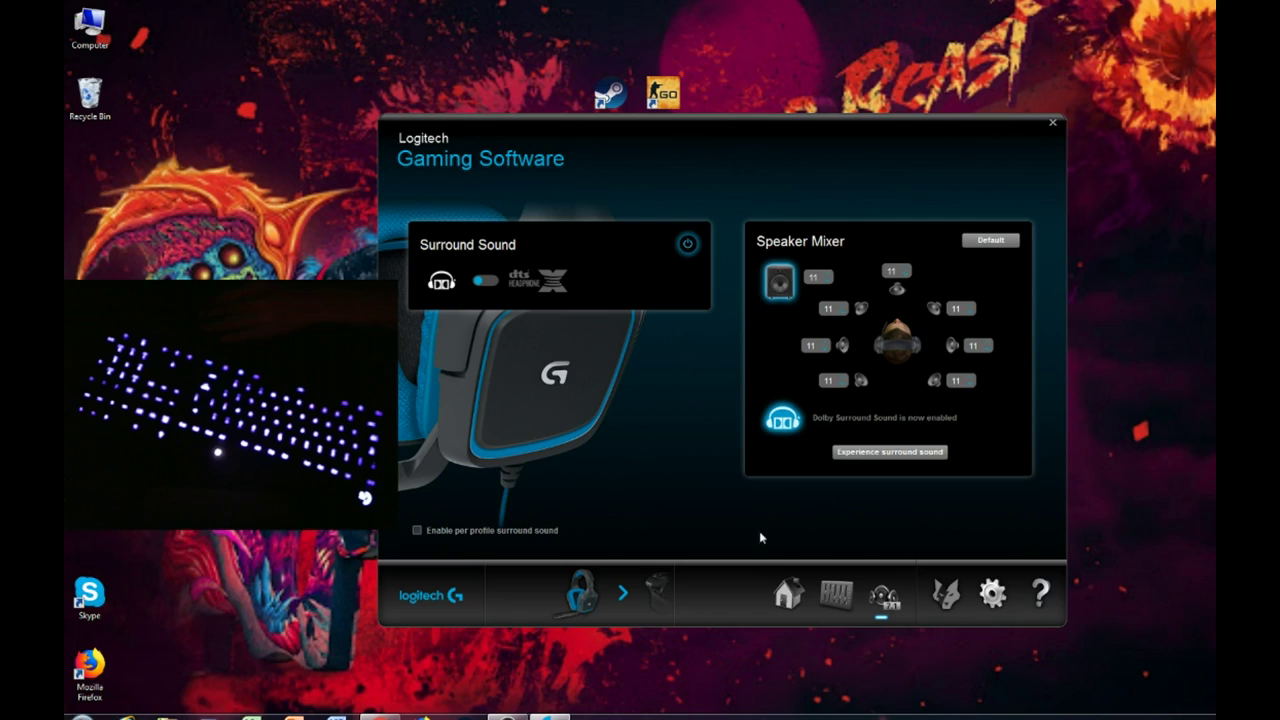
Open the mouse's pointer settings and try 2500 and 500 DPI as the default sensitivity level.
{"action": "left_click", "coordinate": [660, 590]}
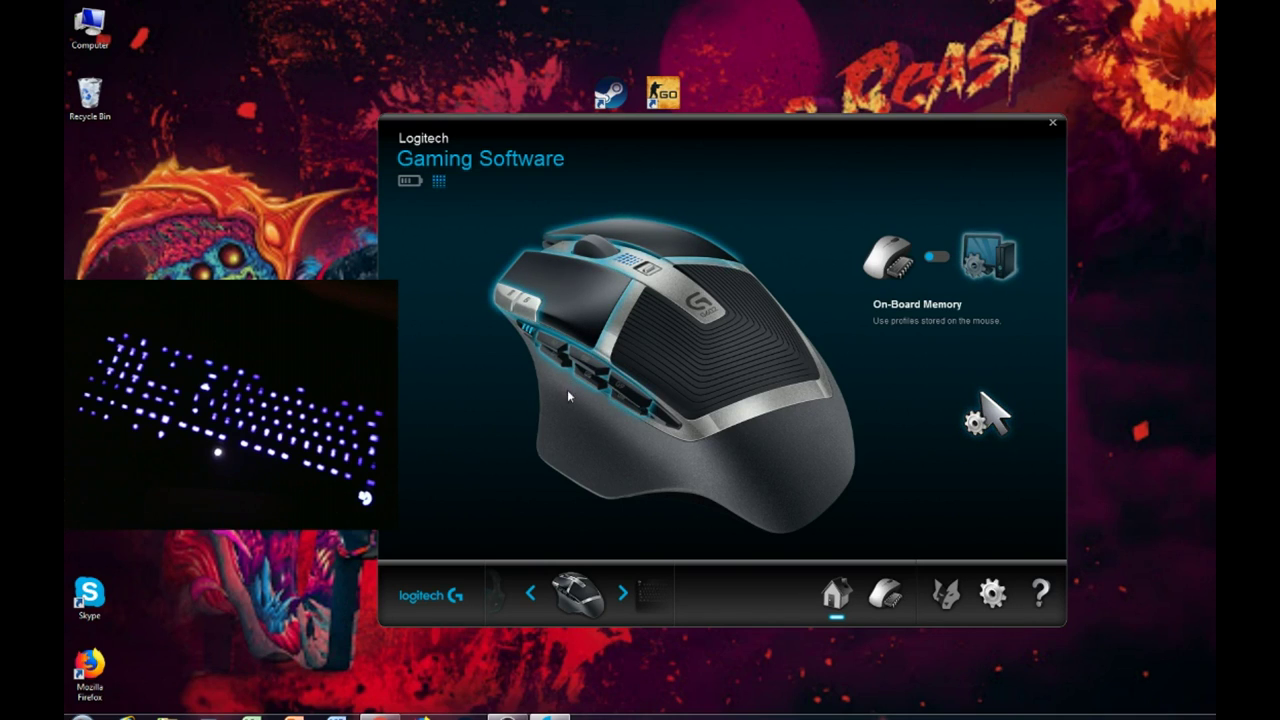
{"action": "left_click", "coordinate": [508, 302]}
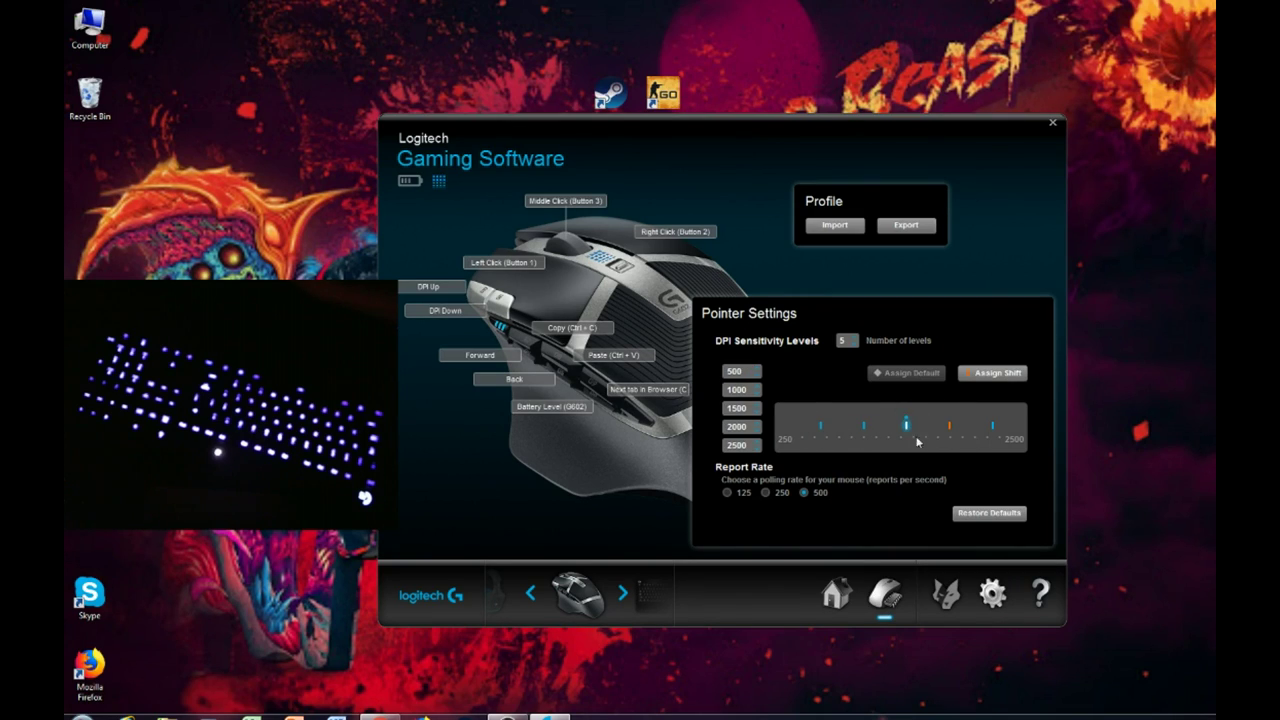
{"action": "left_click", "coordinate": [992, 427]}
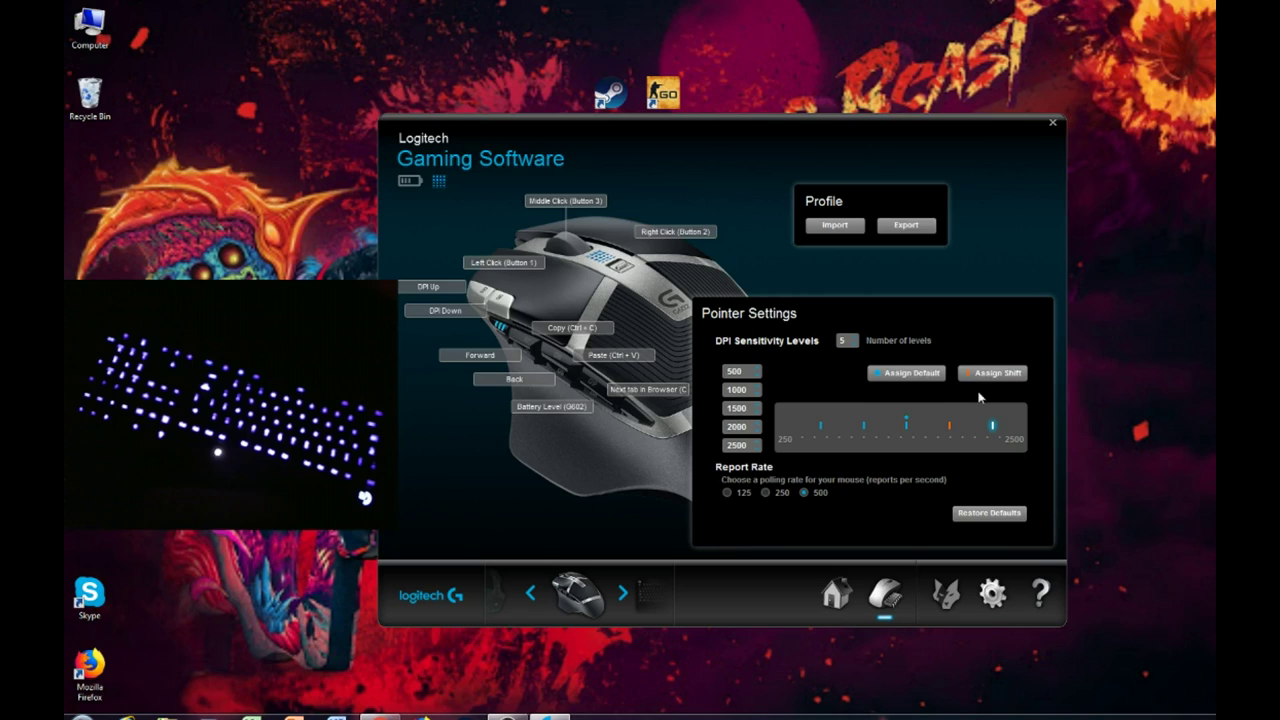
{"action": "left_click", "coordinate": [906, 373]}
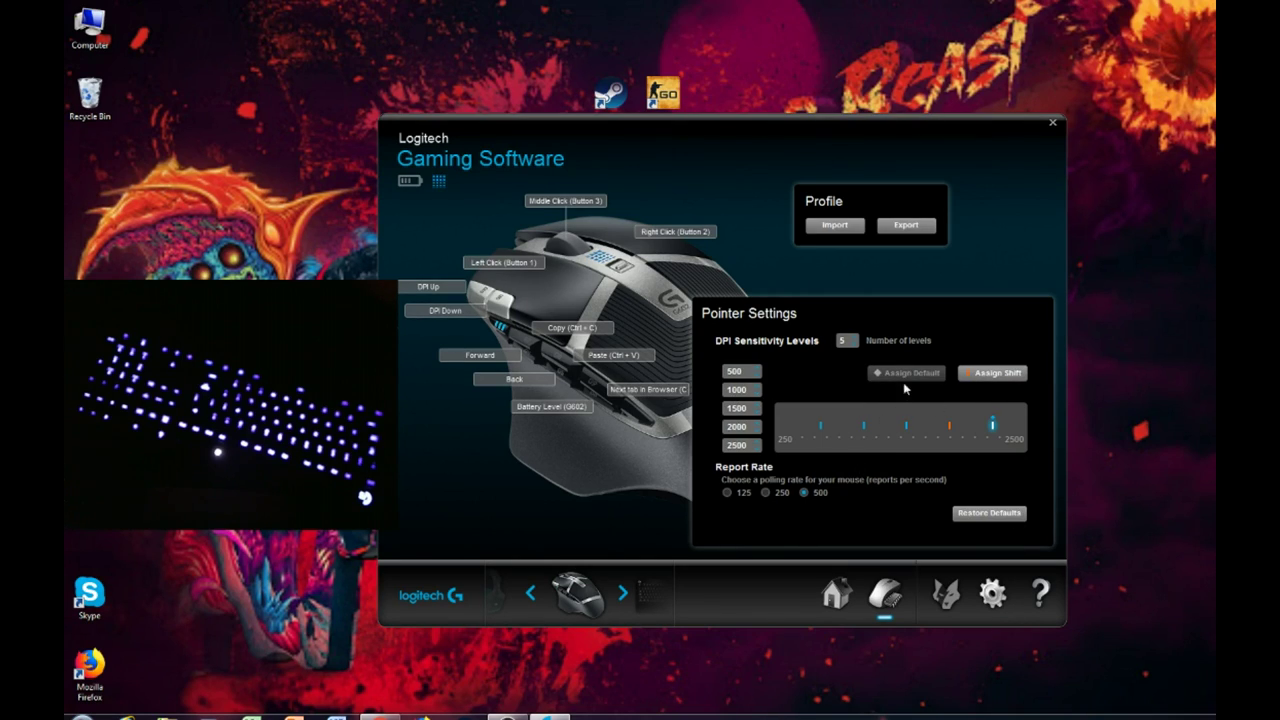
{"action": "left_click", "coordinate": [820, 425]}
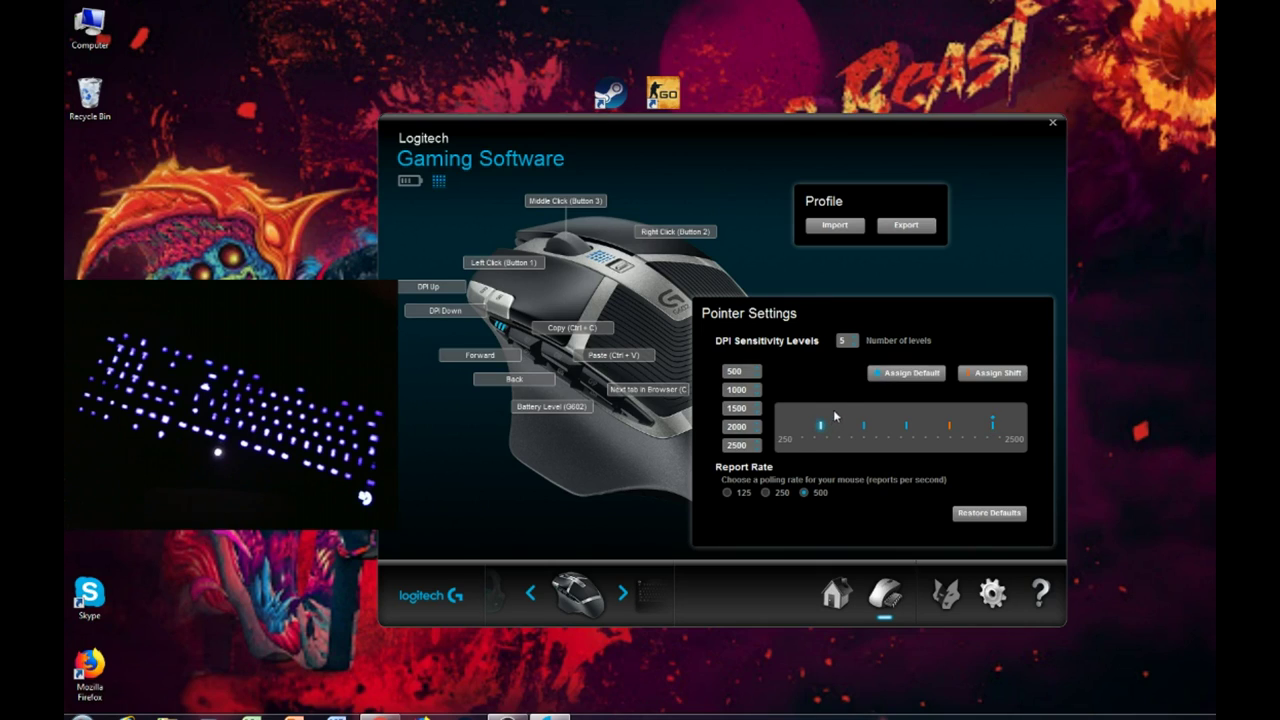
{"action": "left_click", "coordinate": [878, 376]}
Make 1500 DPI the mouse's default sensitivity level.
{"action": "left_click", "coordinate": [945, 426]}
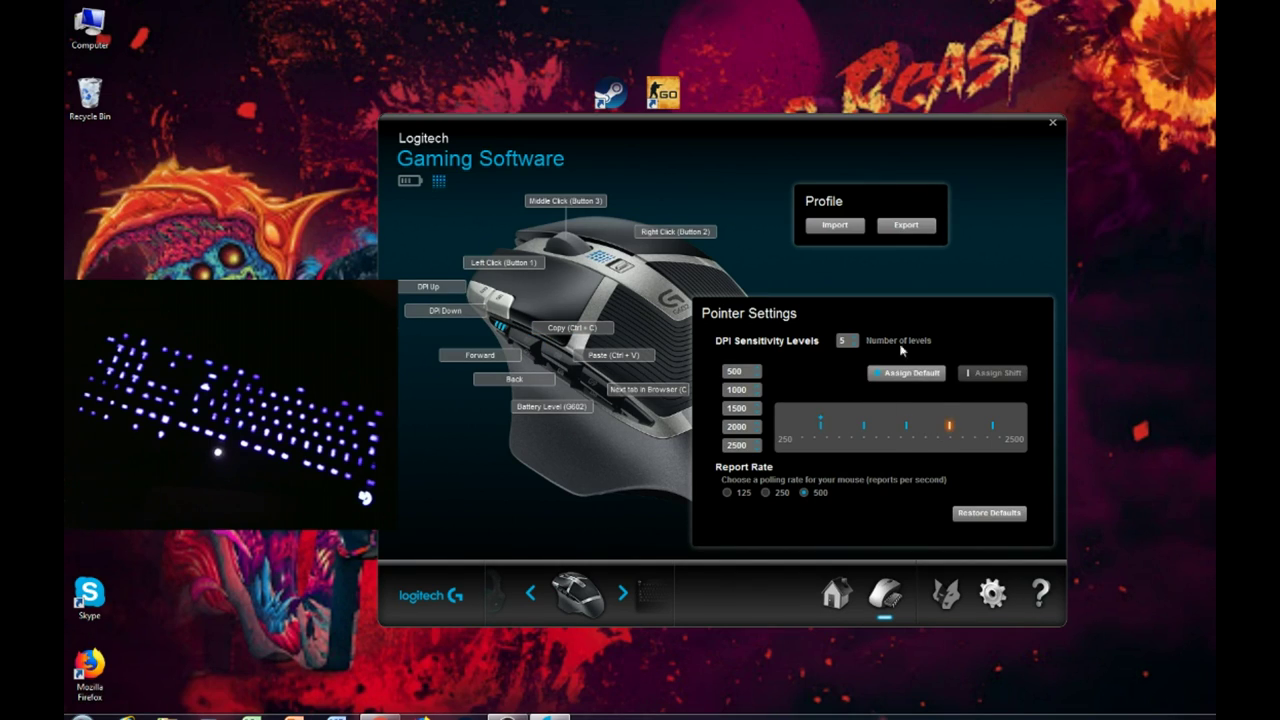
{"action": "left_click", "coordinate": [899, 373]}
{"action": "left_click", "coordinate": [903, 424]}
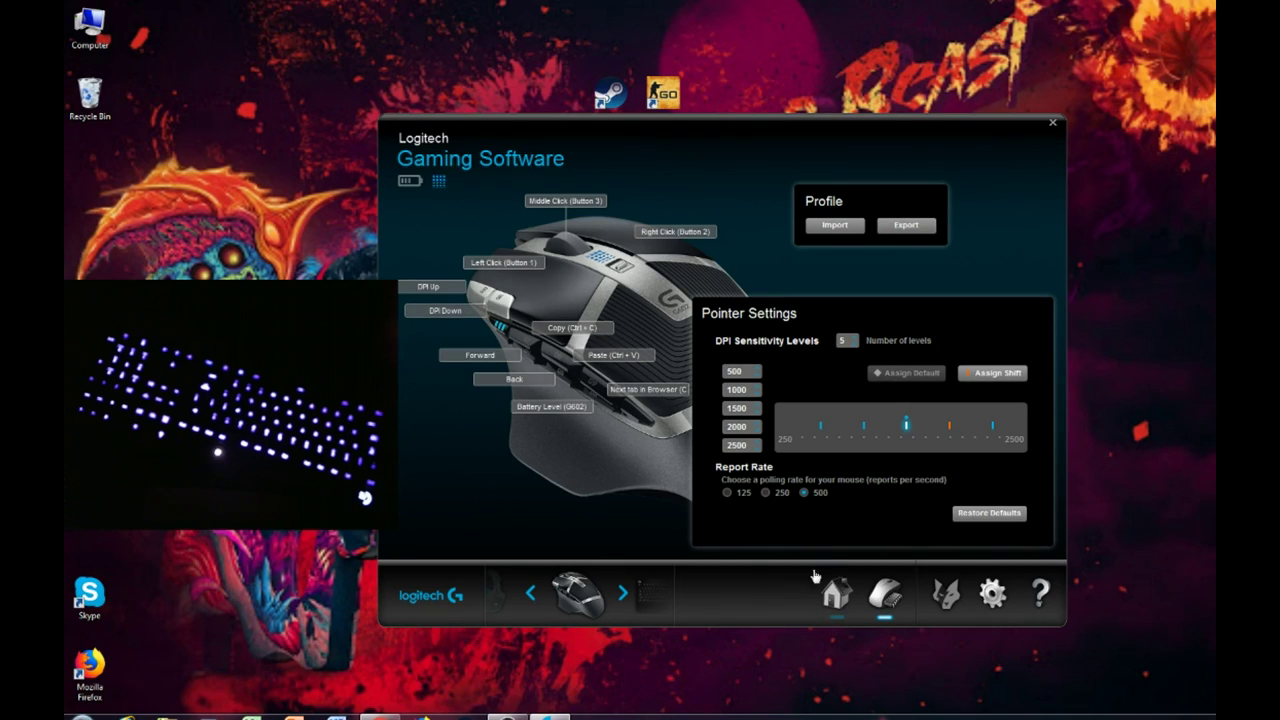
Open the keyboard's lighting settings and change the lighting mode to Freestyle.
{"action": "left_click", "coordinate": [625, 593]}
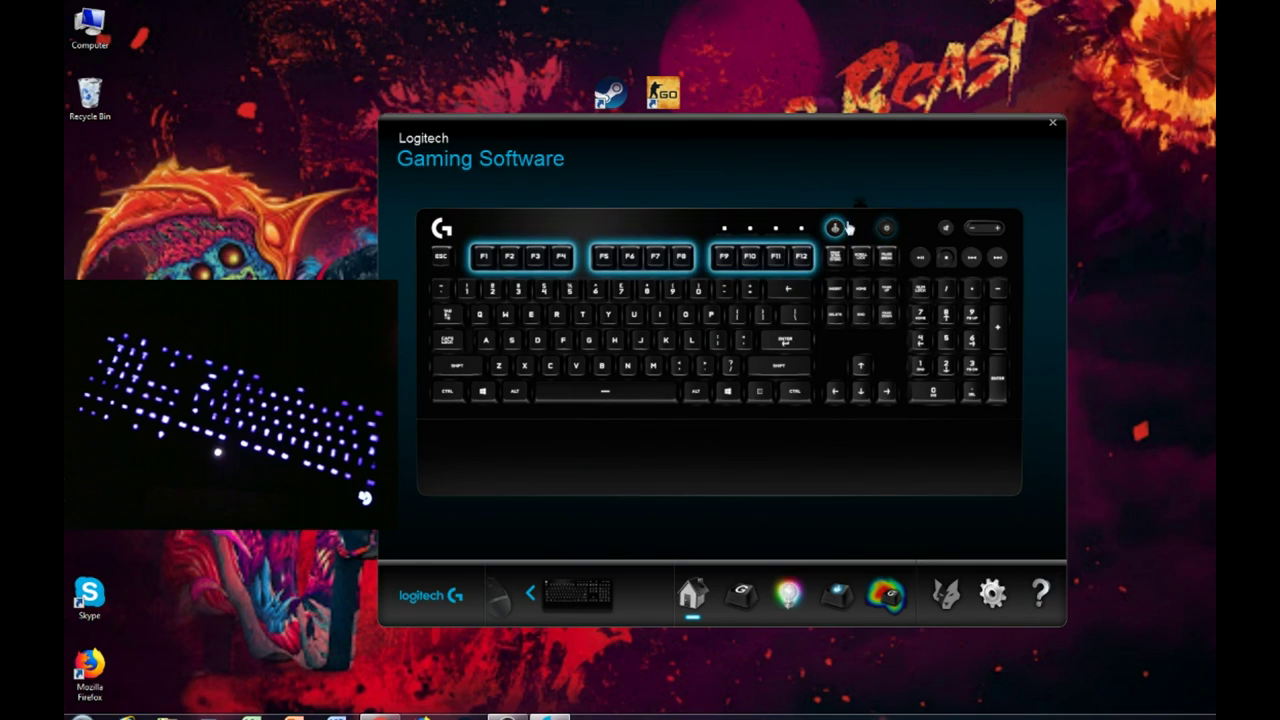
{"action": "left_click", "coordinate": [886, 228]}
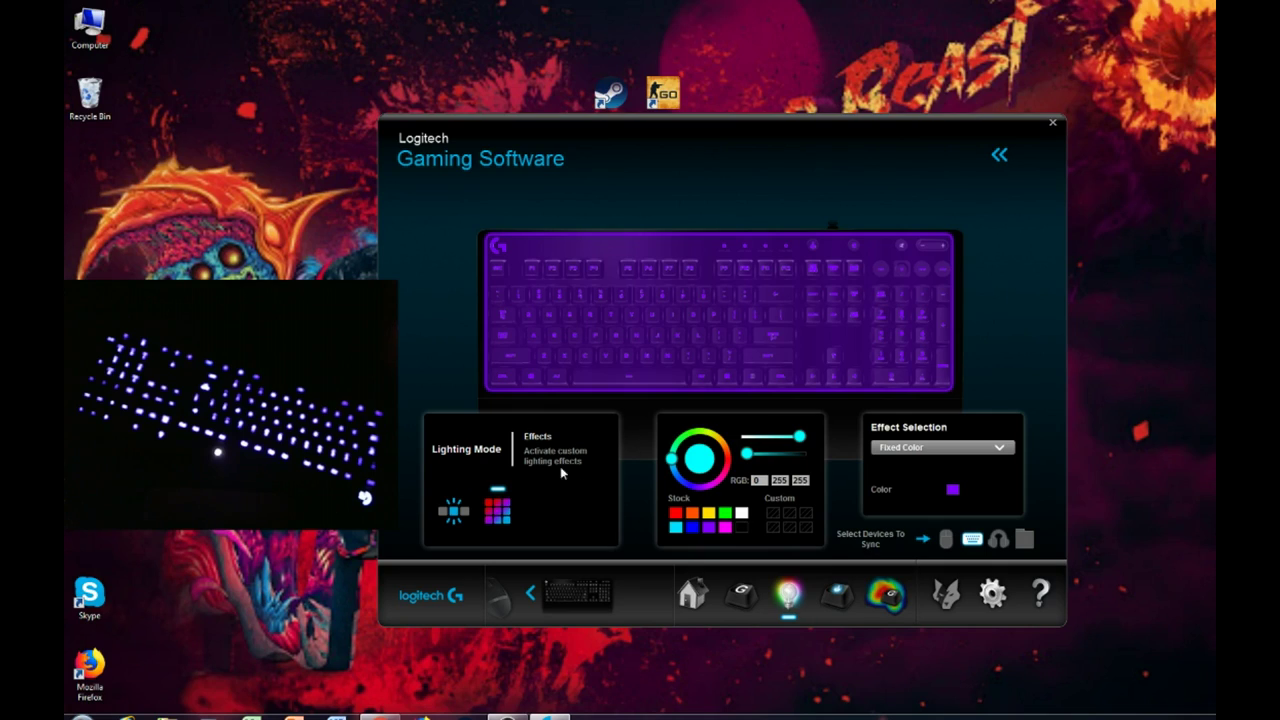
{"action": "left_click", "coordinate": [460, 508]}
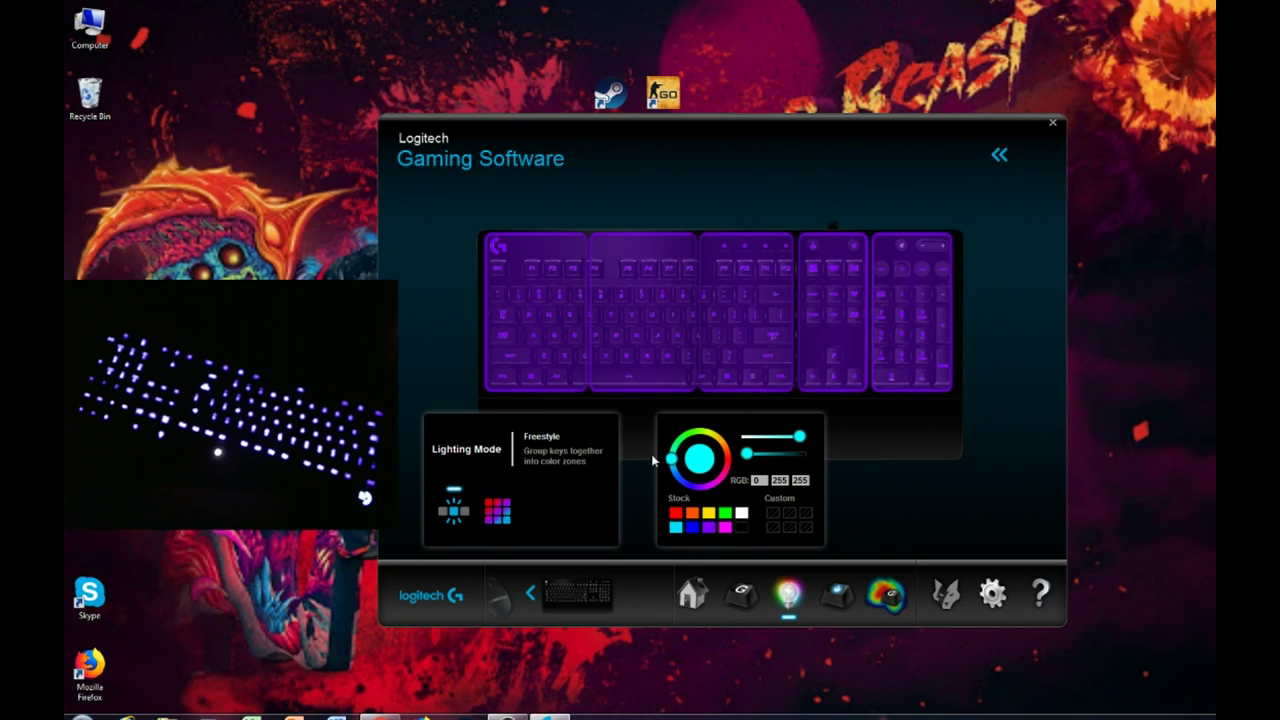
Pick green (RGB 0, 255, 0) from the stock colors and apply it to all five keyboard zones.
{"action": "left_click", "coordinate": [675, 513]}
{"action": "left_click", "coordinate": [676, 527]}
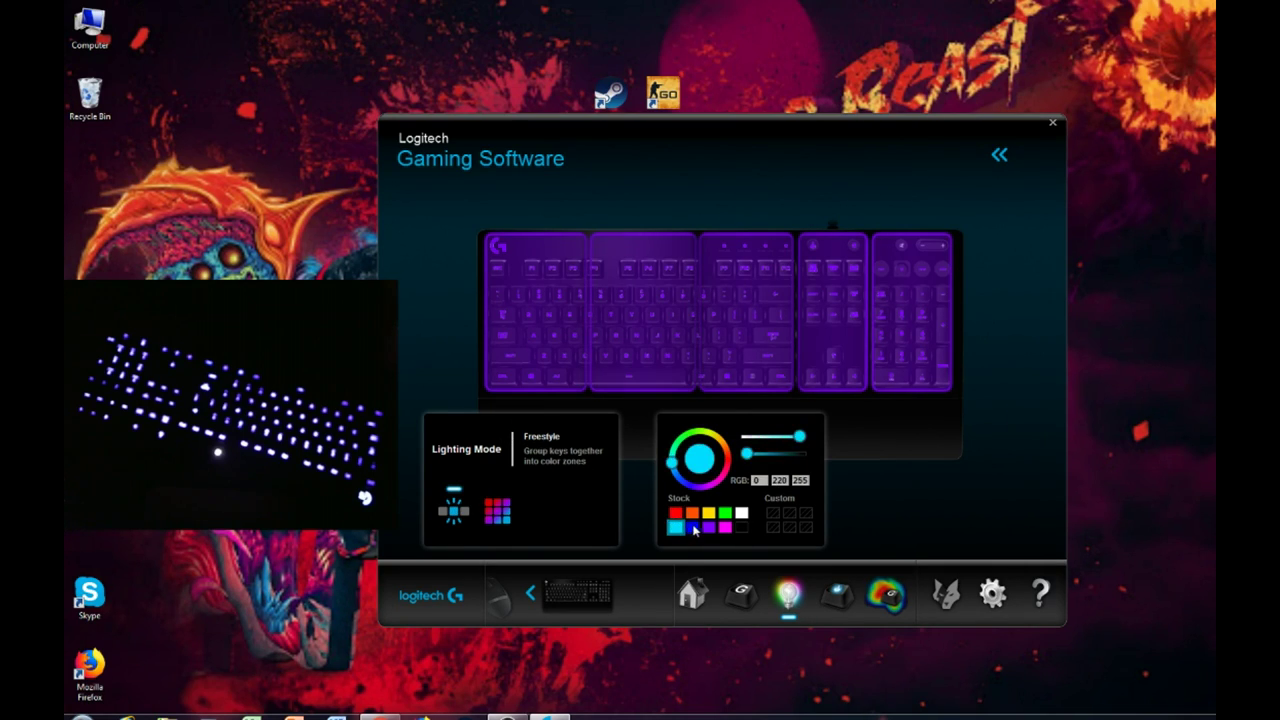
{"action": "left_click", "coordinate": [692, 513]}
{"action": "left_click", "coordinate": [709, 513]}
{"action": "left_click", "coordinate": [710, 528]}
{"action": "left_click", "coordinate": [725, 513]}
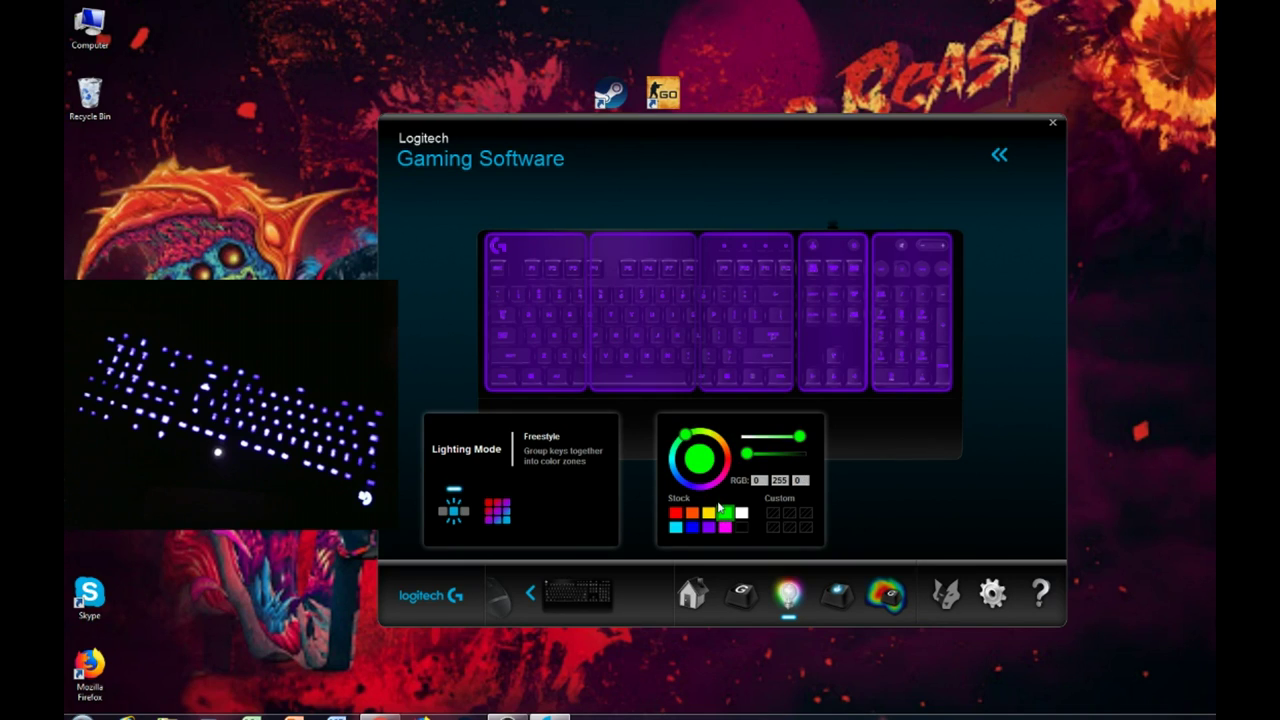
{"action": "left_click", "coordinate": [551, 322]}
{"action": "left_click", "coordinate": [651, 338]}
{"action": "left_click", "coordinate": [733, 336]}
{"action": "left_click", "coordinate": [819, 332]}
{"action": "left_click", "coordinate": [889, 339]}
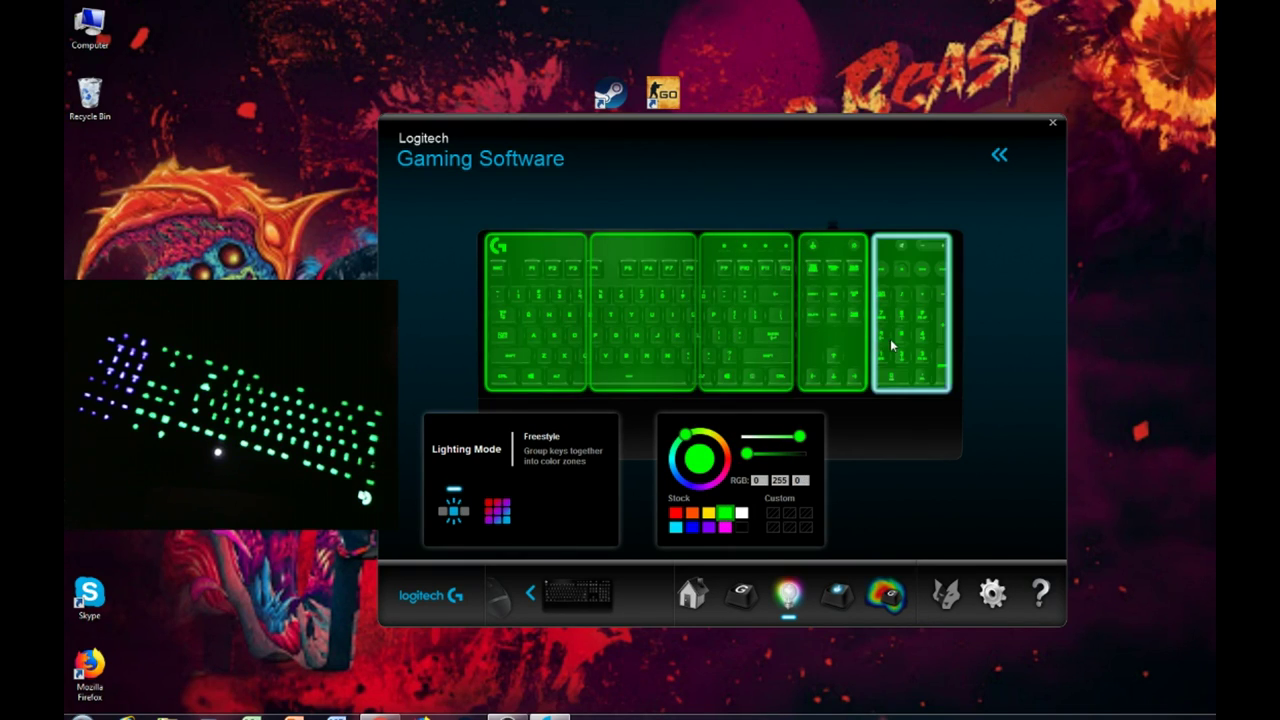
Color the three middle keyboard zones red (RGB 255, 0, 0).
{"action": "left_click", "coordinate": [678, 515]}
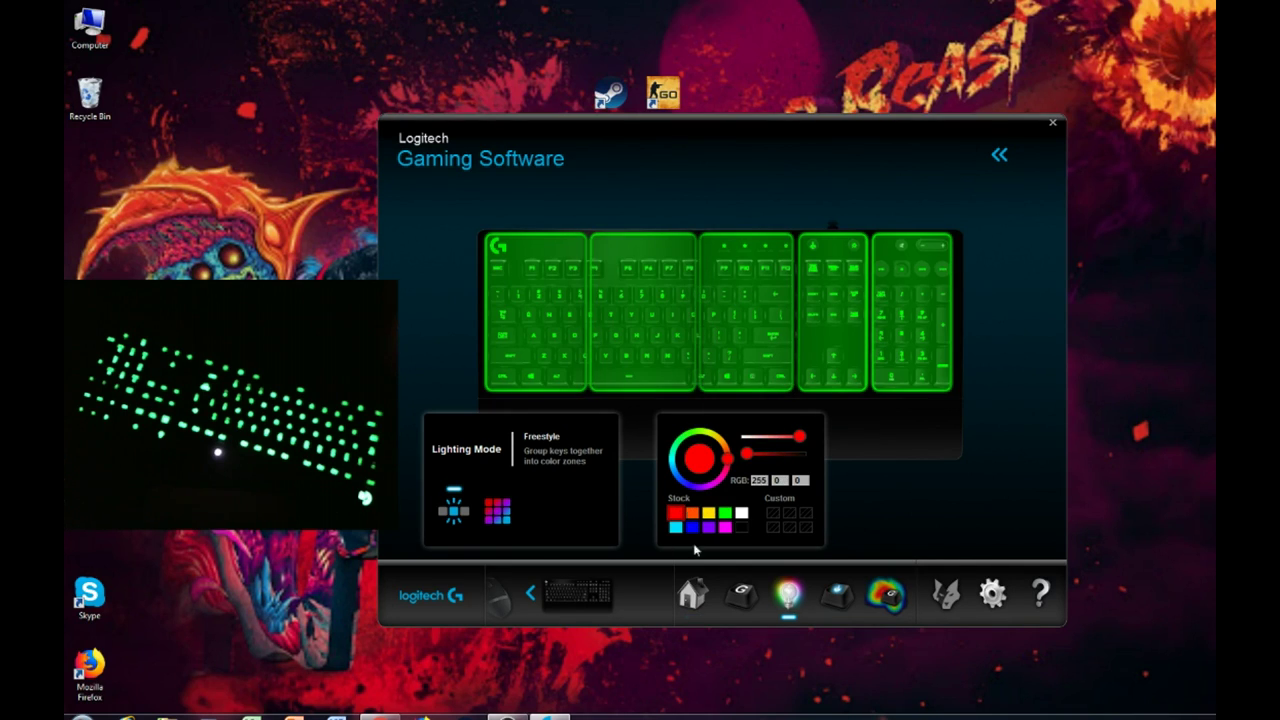
{"action": "left_click", "coordinate": [660, 372]}
{"action": "left_click", "coordinate": [745, 372]}
{"action": "left_click", "coordinate": [832, 372]}
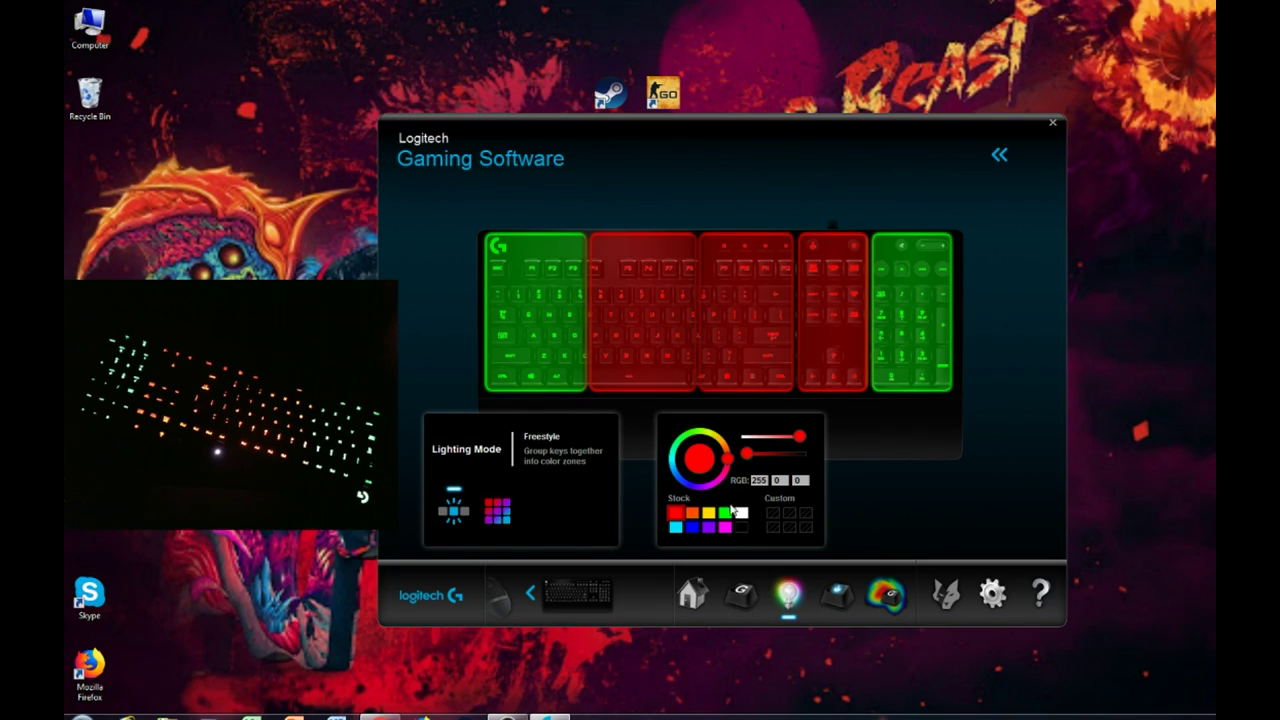
Color the second keyboard zone from the left blue and the navigation-key and number-pad zones yellow (RGB 255, 220, 0).
{"action": "left_click", "coordinate": [694, 527]}
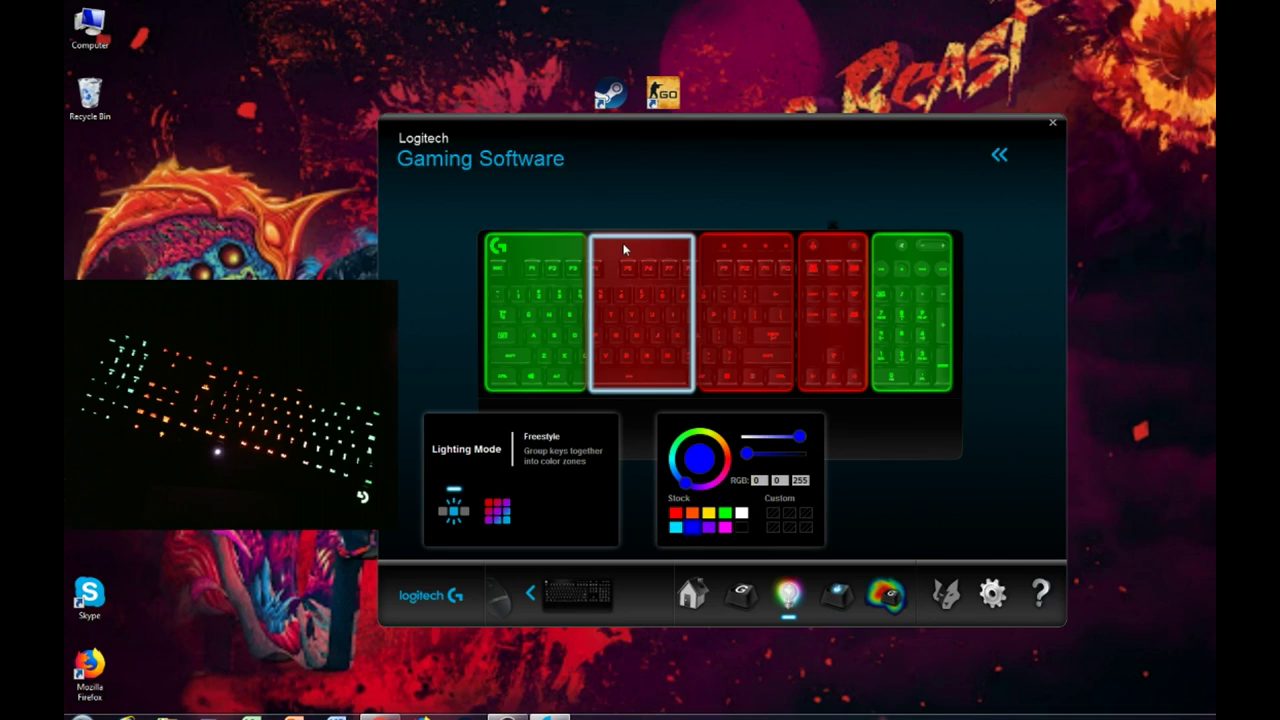
{"action": "left_click", "coordinate": [693, 250]}
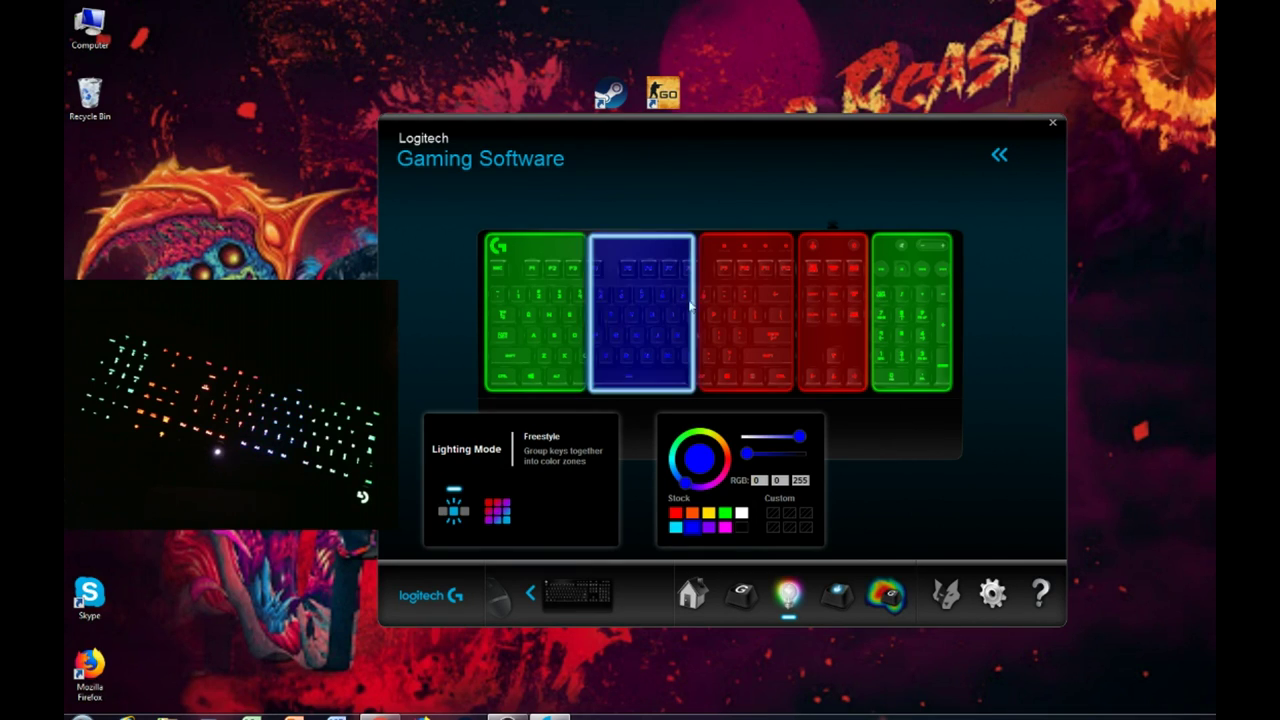
{"action": "left_click", "coordinate": [709, 513]}
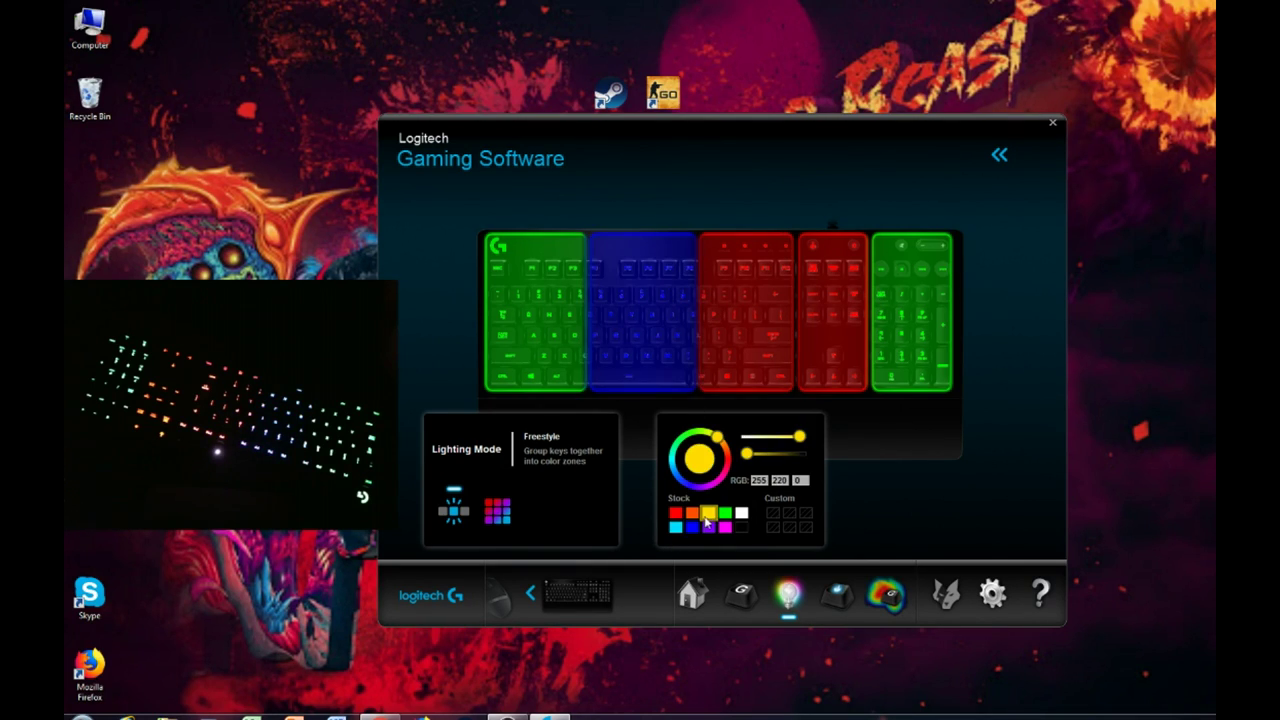
{"action": "left_click", "coordinate": [843, 363]}
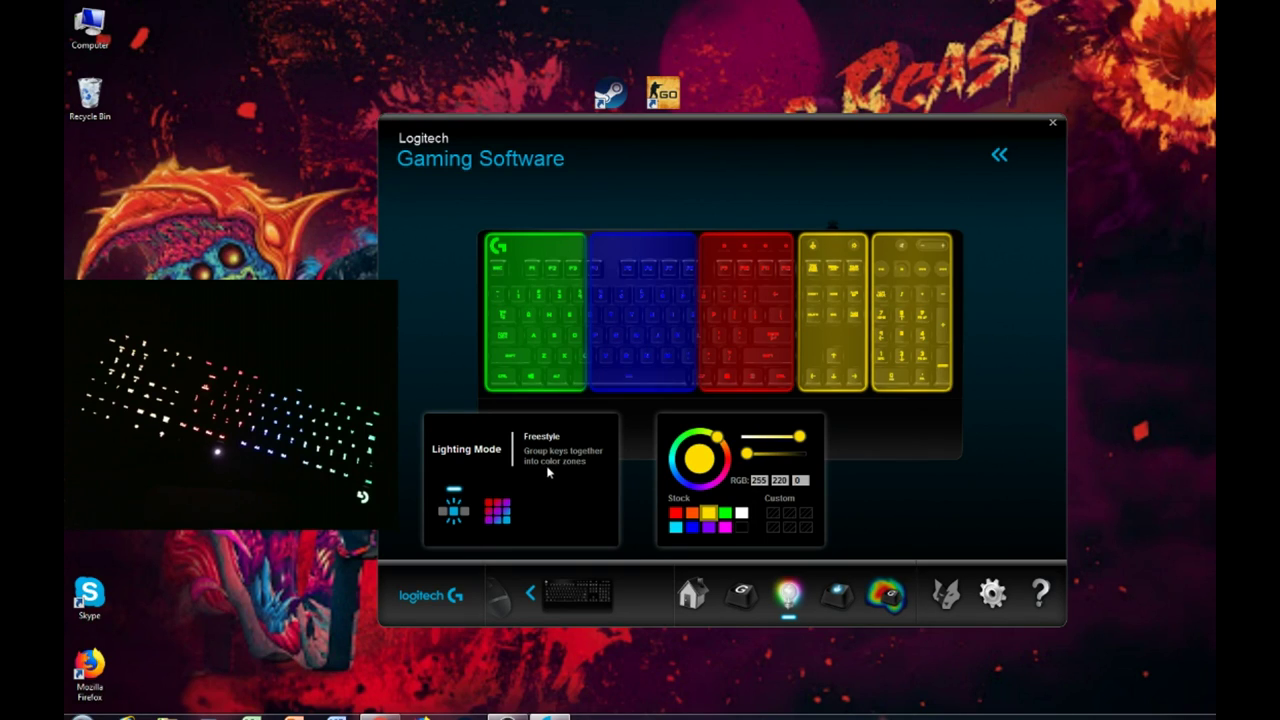
Change the lighting mode to Effects and set the Fixed Color effect to cyan (RGB 0, 220, 255).
{"action": "left_click", "coordinate": [499, 514]}
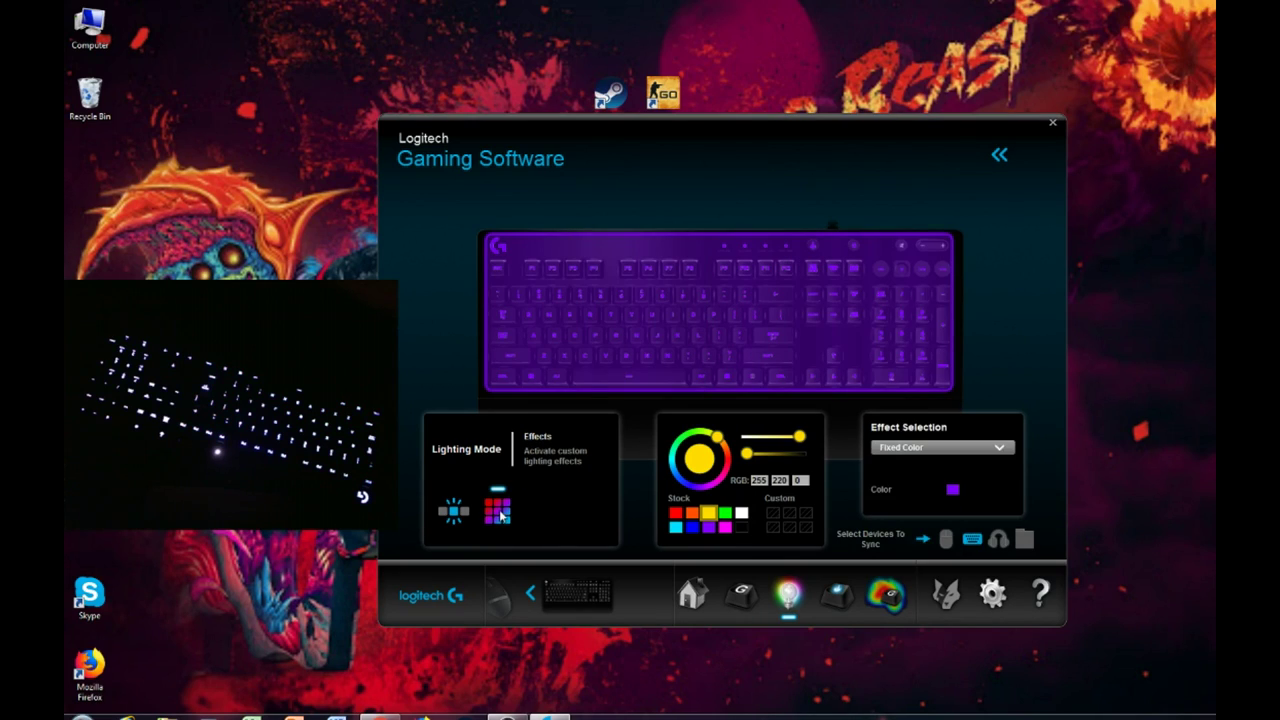
{"action": "left_click", "coordinate": [903, 449]}
{"action": "left_click", "coordinate": [897, 460]}
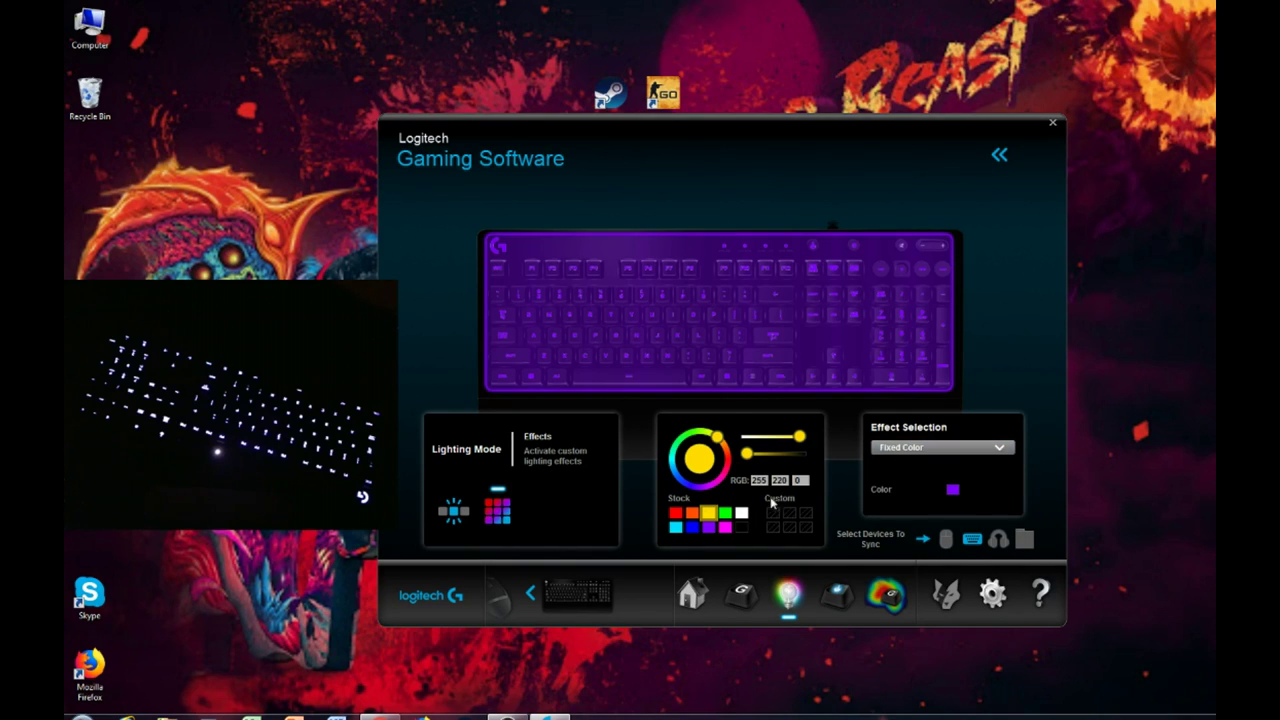
{"action": "left_click", "coordinate": [680, 515]}
{"action": "left_click", "coordinate": [676, 528]}
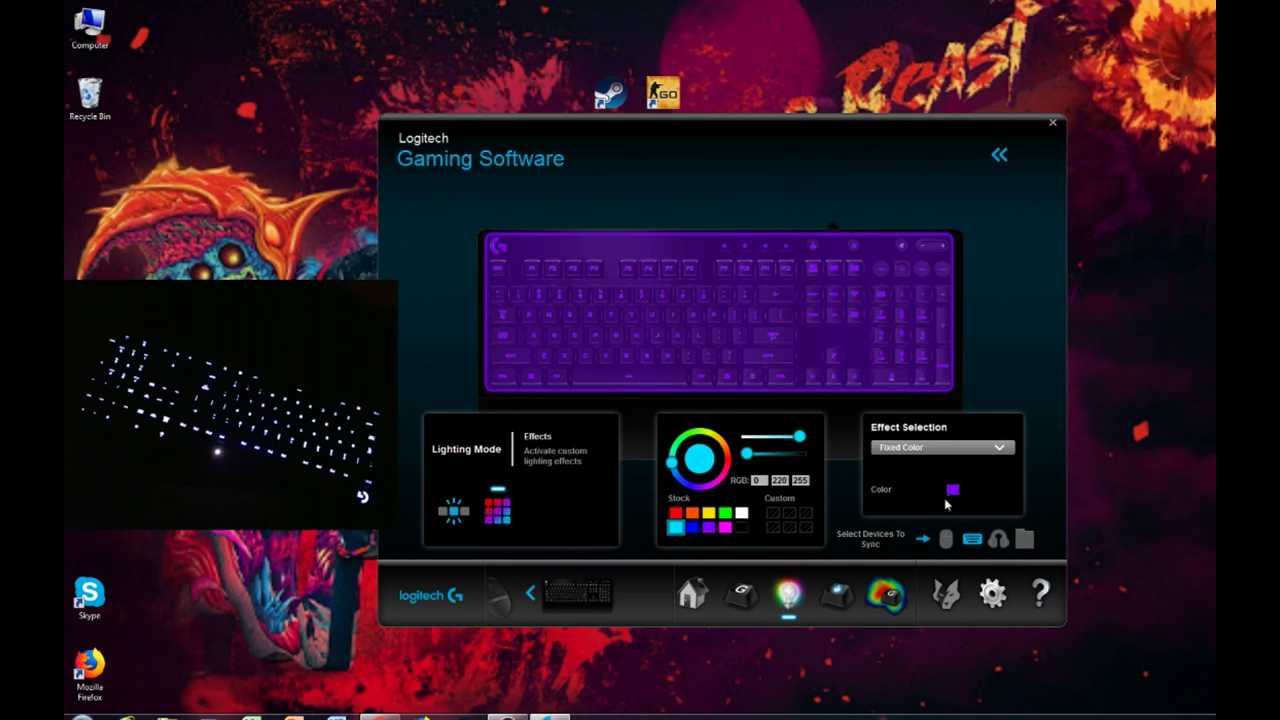
{"action": "left_click", "coordinate": [951, 492]}
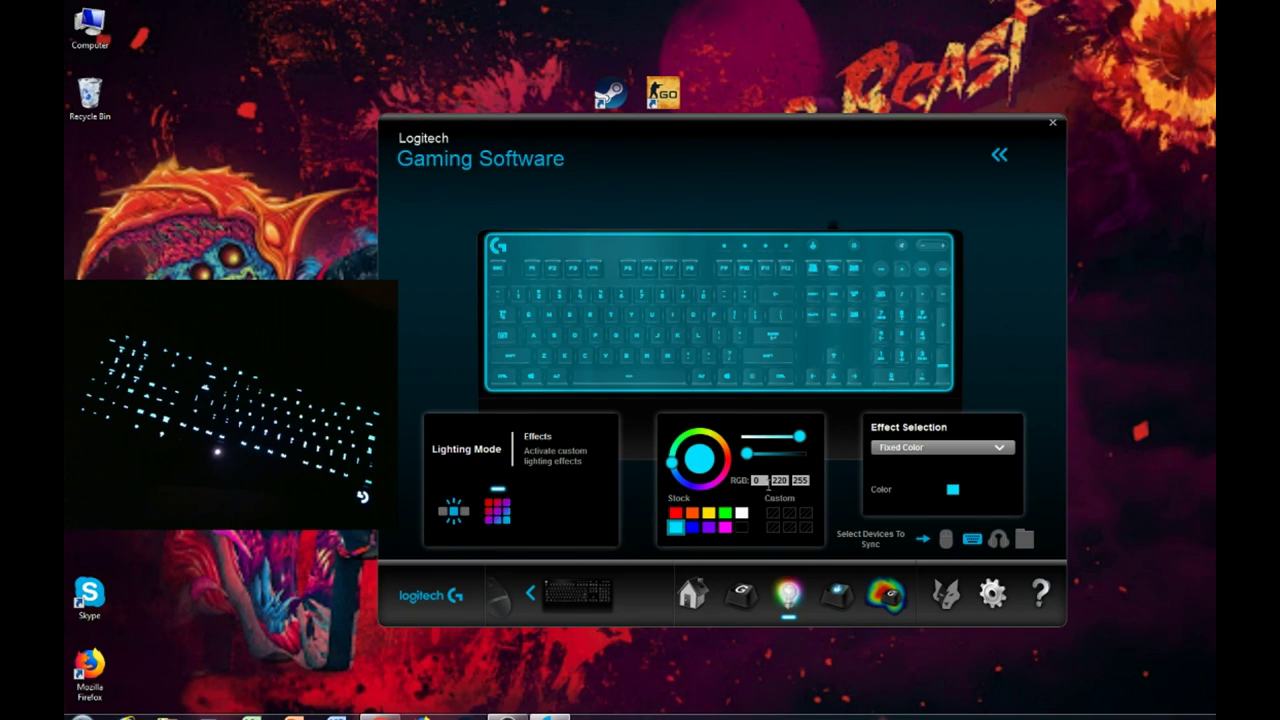
Apply the Breathing Effect to the keyboard and set its color to red (RGB 255, 0, 0).
{"action": "left_click", "coordinate": [941, 452]}
{"action": "left_click", "coordinate": [935, 470]}
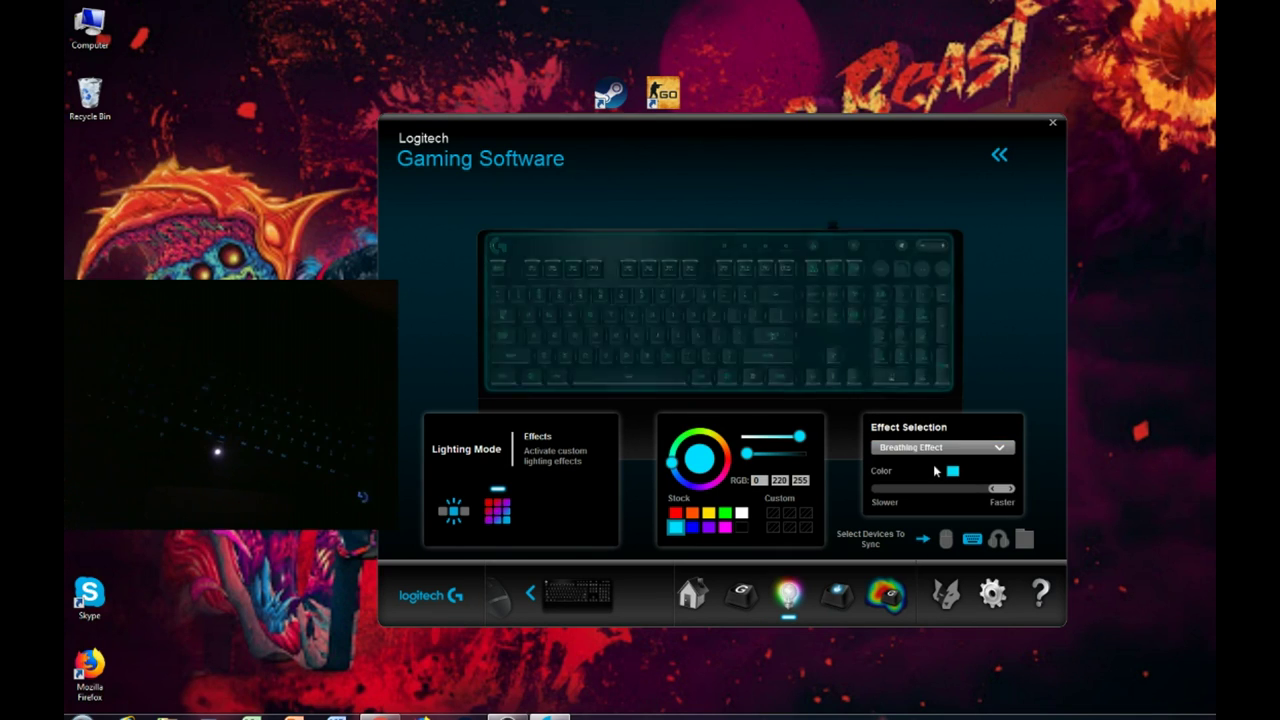
{"action": "left_click", "coordinate": [673, 515]}
{"action": "left_click", "coordinate": [952, 471]}
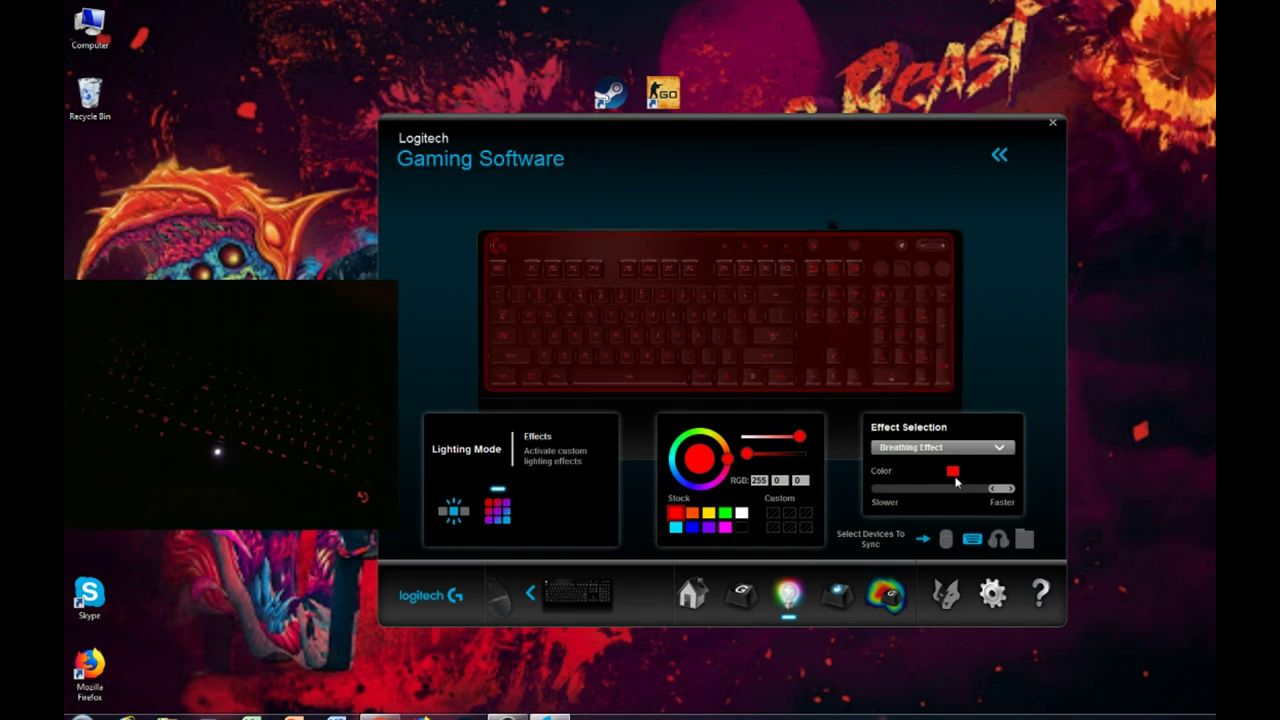
Set the Breathing Effect's color to yellow (RGB 255, 220, 0) and try a slower speed.
{"action": "left_click", "coordinate": [708, 513]}
{"action": "left_click", "coordinate": [950, 473]}
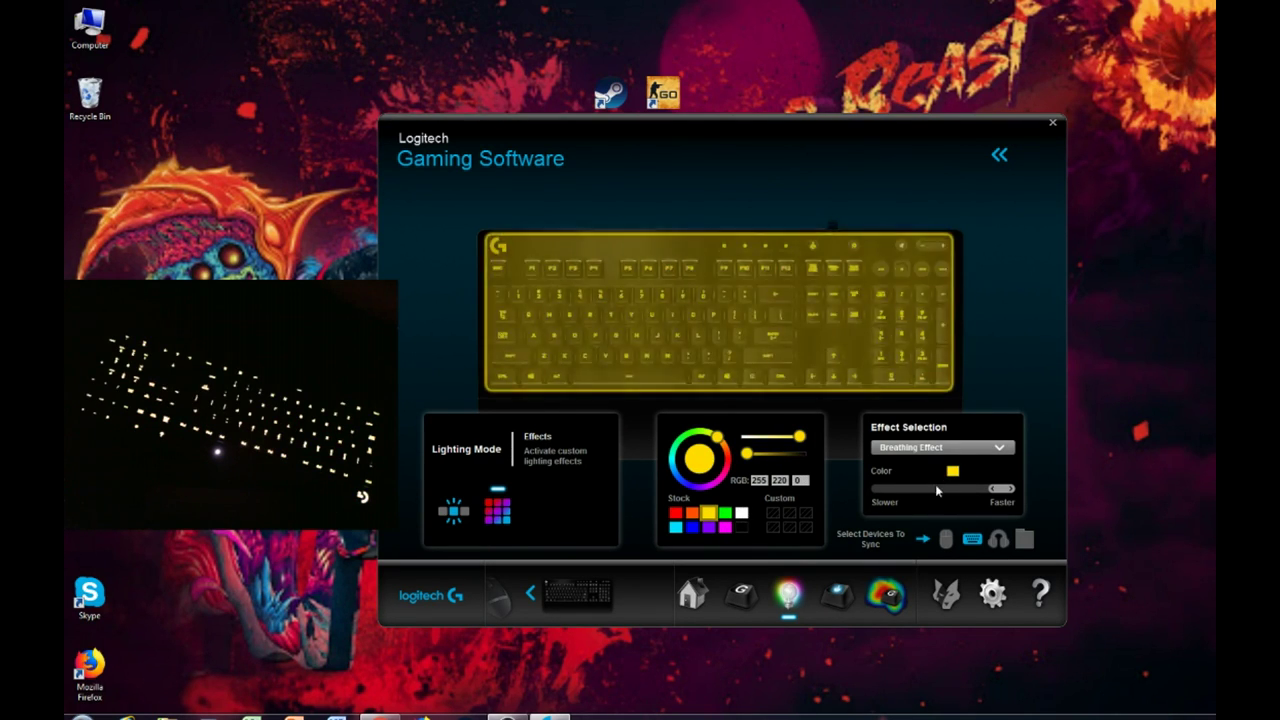
{"action": "left_click_drag", "start_coordinate": [1000, 488], "coordinate": [853, 489]}
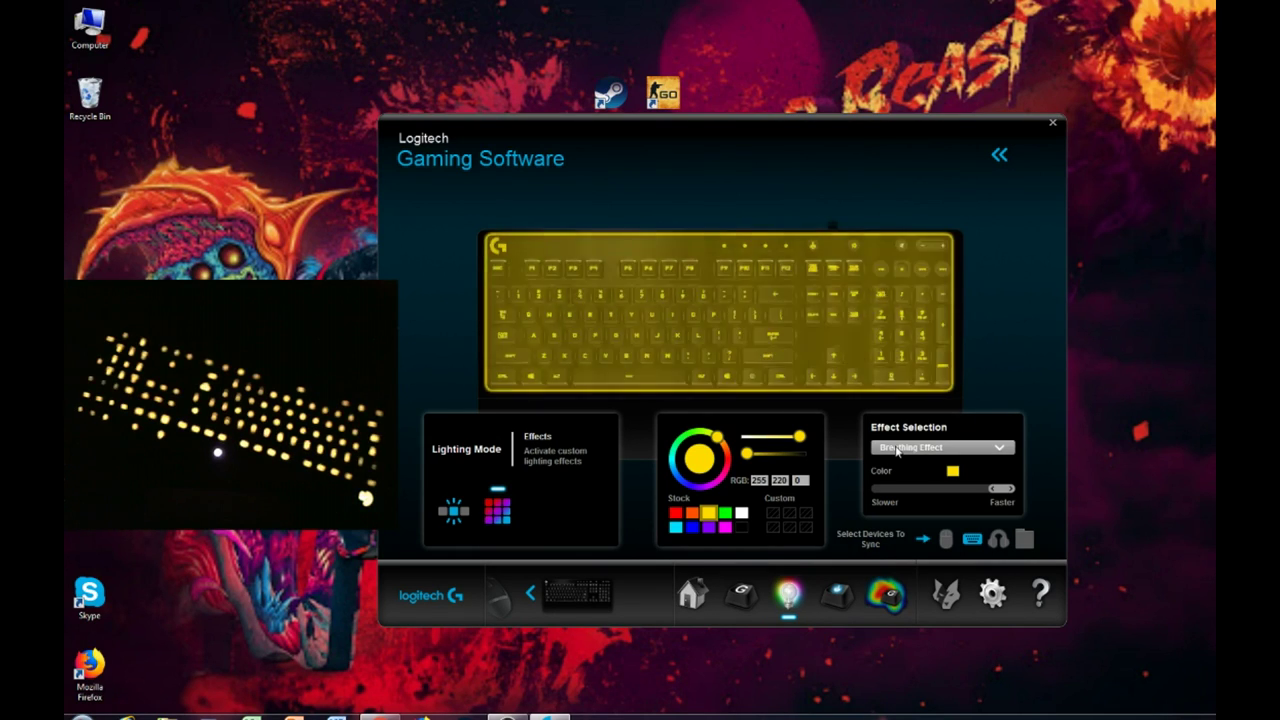
Apply the Color Cycle effect to the keyboard, try a slower speed and restore the fastest speed.
{"action": "left_click", "coordinate": [897, 449]}
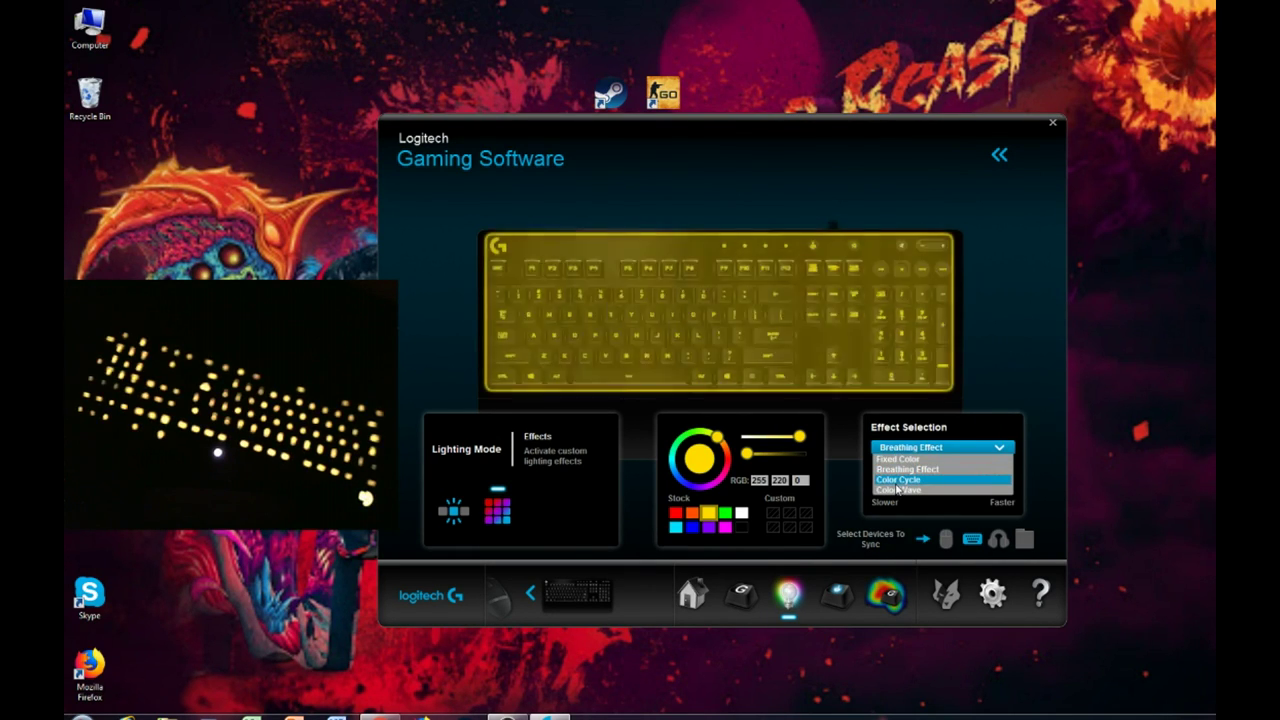
{"action": "left_click", "coordinate": [898, 481]}
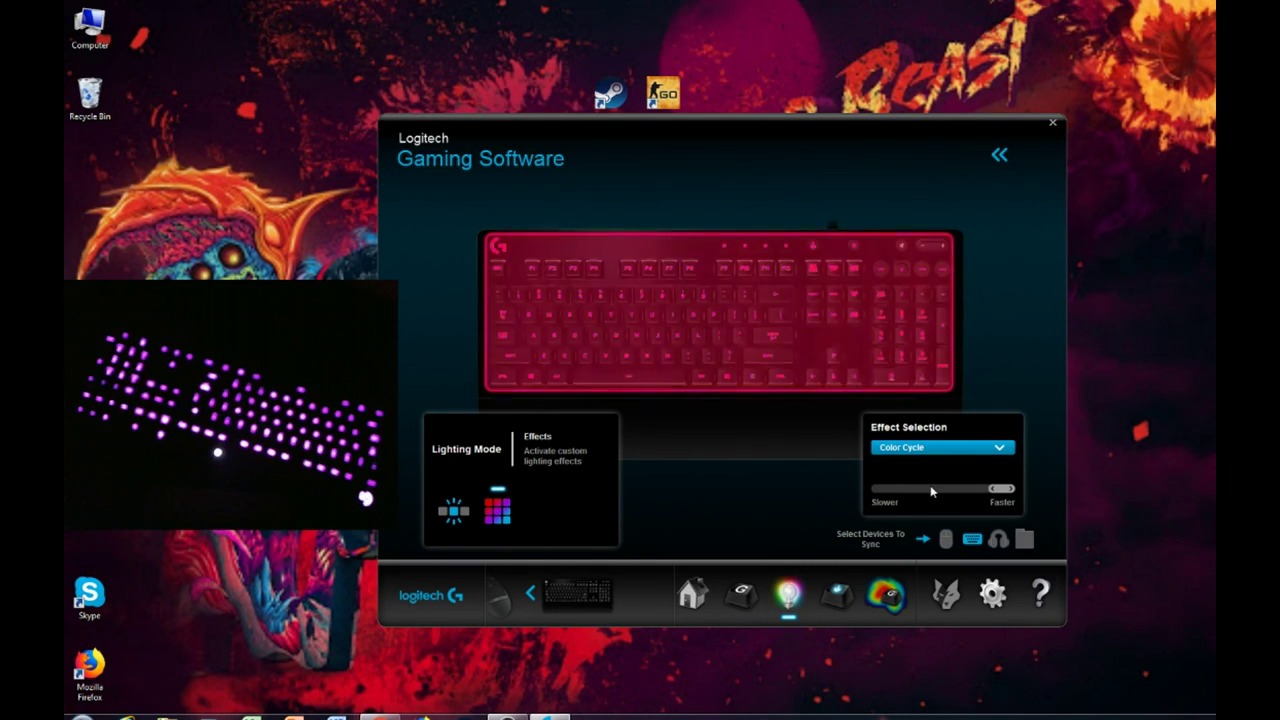
{"action": "left_click", "coordinate": [1000, 495]}
{"action": "mouse_move", "coordinate": [1000, 497]}
{"action": "left_mouse_down"}
{"action": "mouse_move", "coordinate": [969, 490]}
{"action": "mouse_move", "coordinate": [983, 495]}
{"action": "left_mouse_up"}
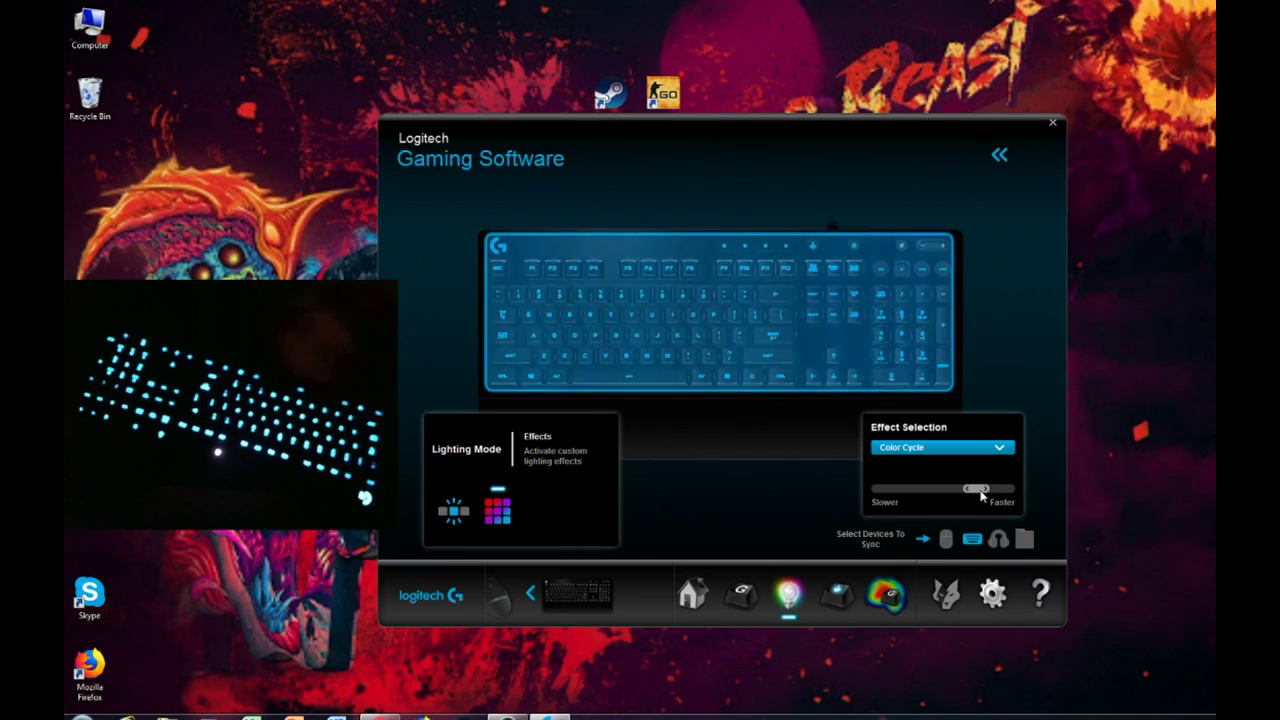
{"action": "left_click_drag", "start_coordinate": [983, 496], "coordinate": [1021, 489]}
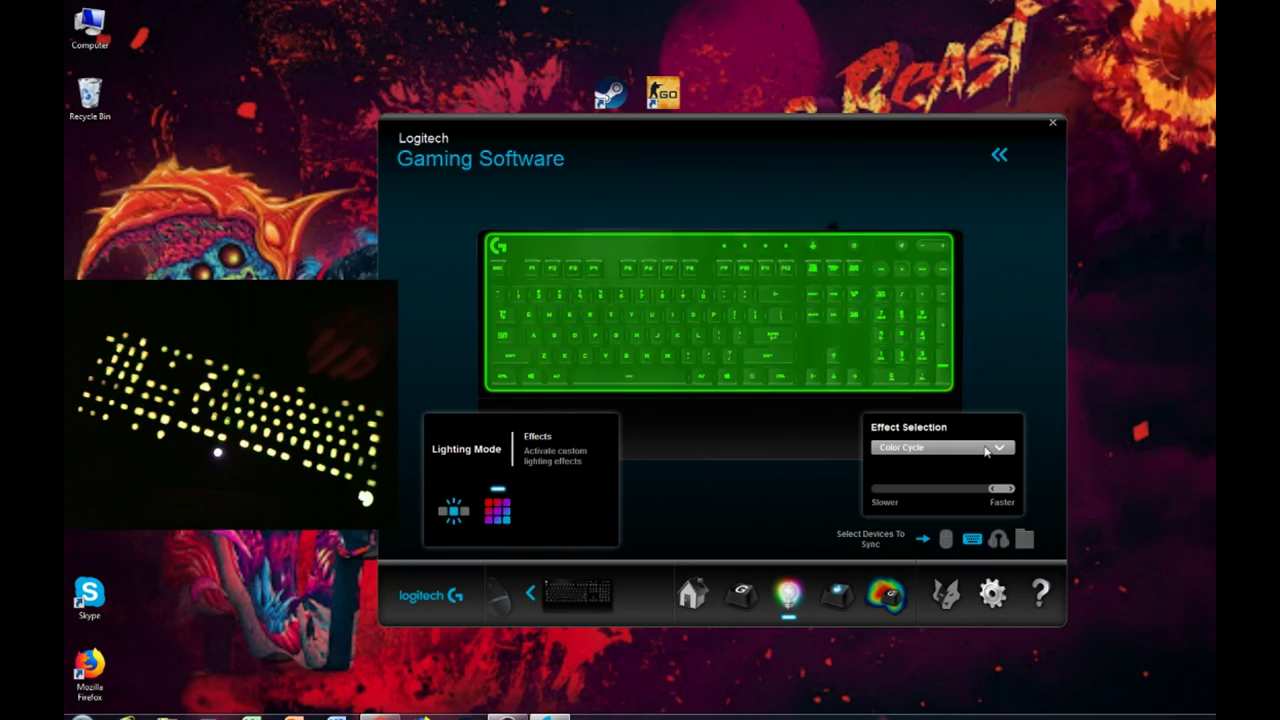
Apply the Color Wave effect to the keyboard and set its direction to Right To Left.
{"action": "left_click", "coordinate": [987, 449]}
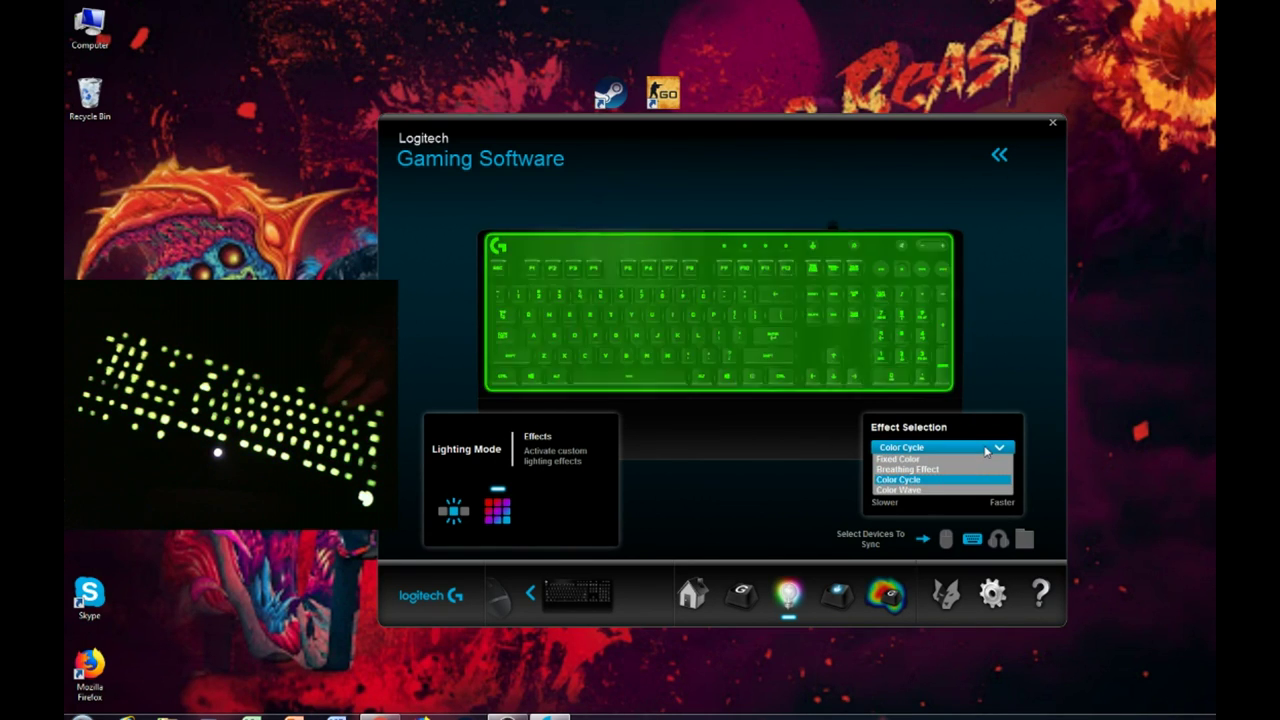
{"action": "left_click", "coordinate": [922, 490]}
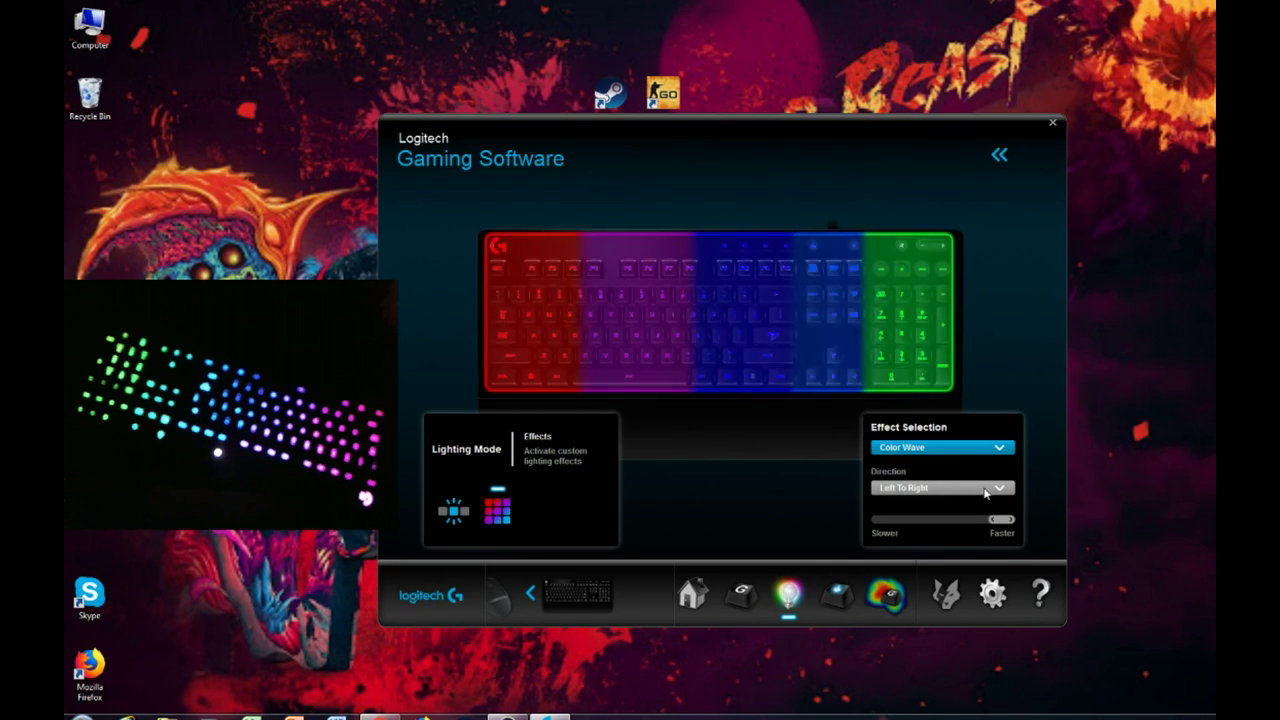
{"action": "left_click", "coordinate": [1009, 489]}
{"action": "left_click", "coordinate": [968, 513]}
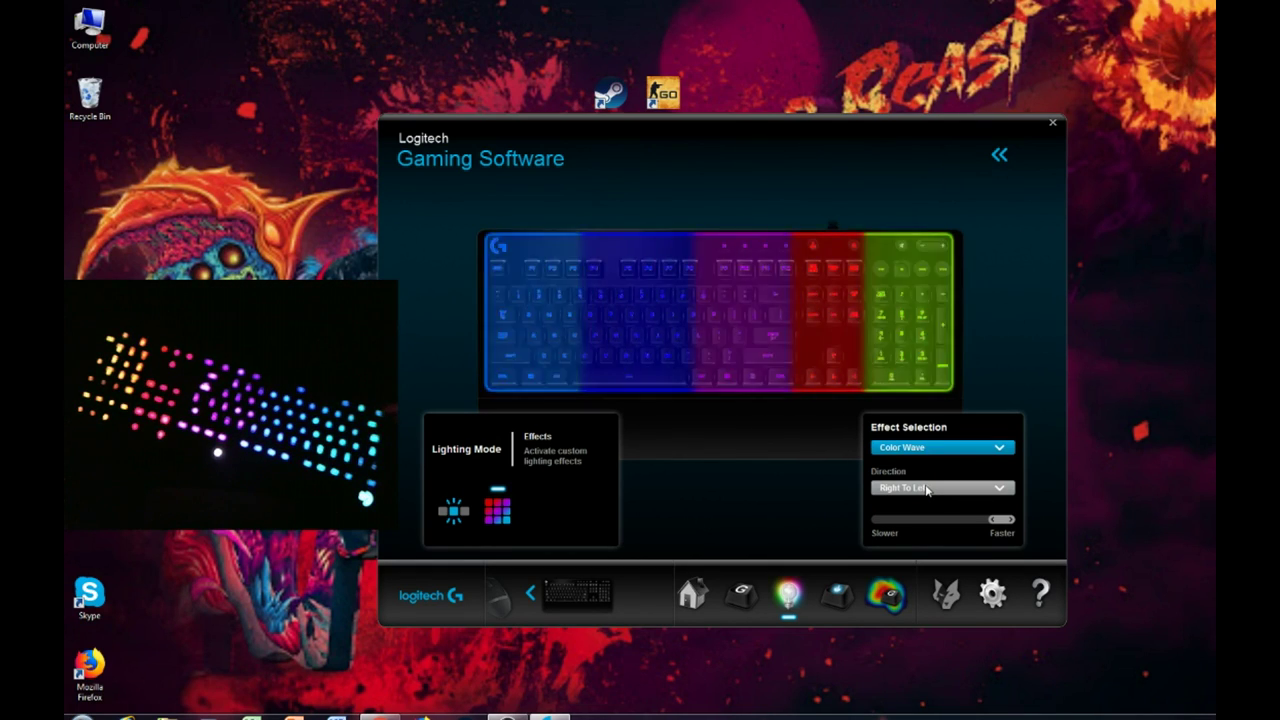
Try the Center Out and Outside In directions for the Color Wave, and set the direction to Left To Right.
{"action": "left_click", "coordinate": [926, 489]}
{"action": "left_click", "coordinate": [921, 519]}
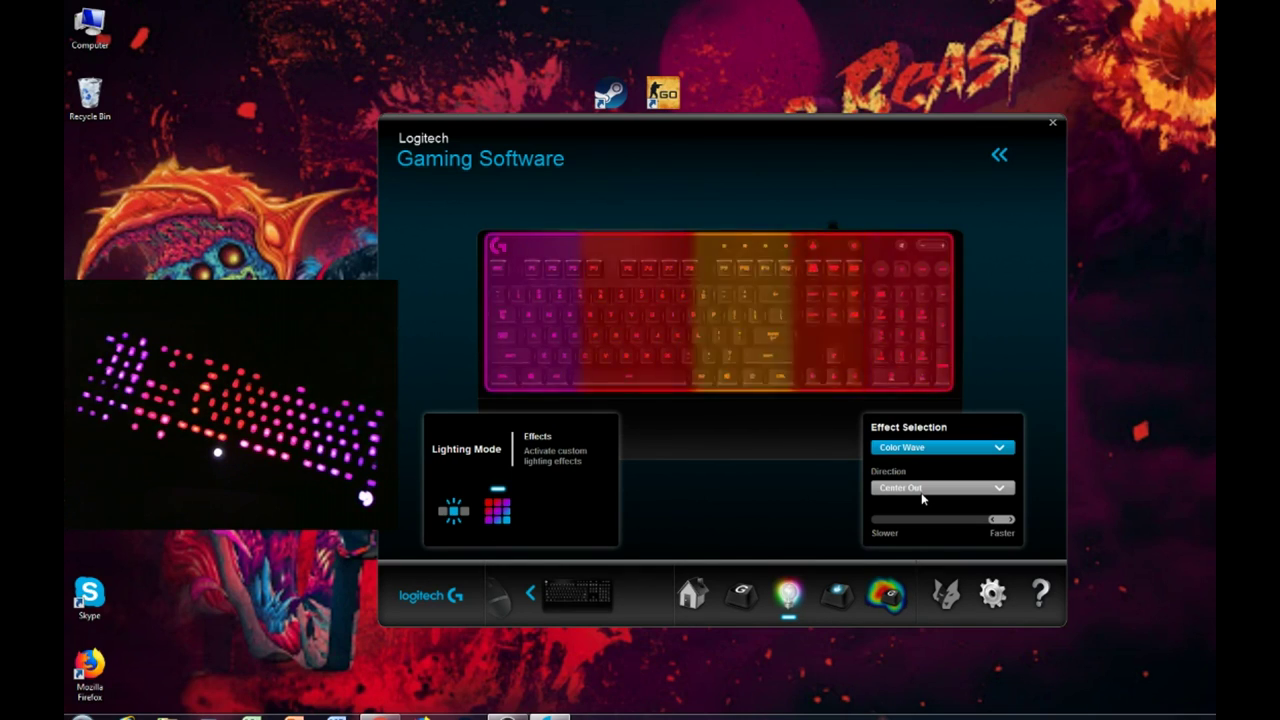
{"action": "left_click", "coordinate": [922, 492]}
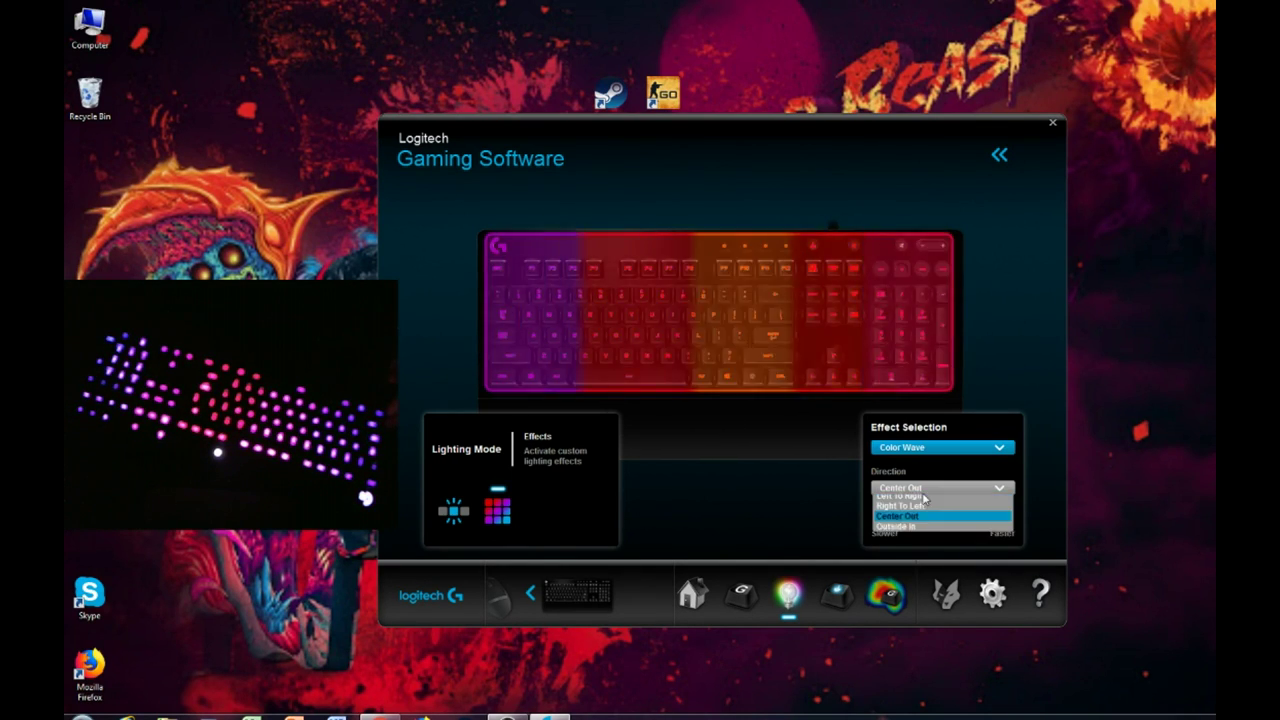
{"action": "left_click", "coordinate": [924, 531]}
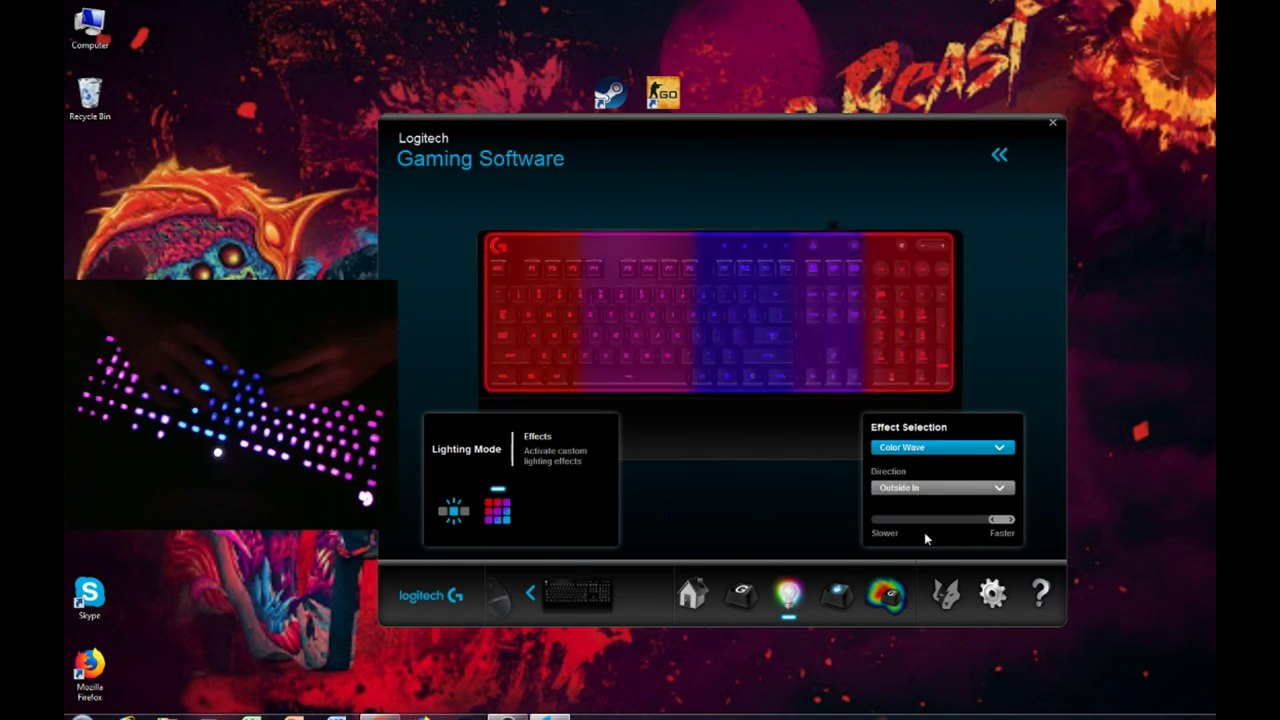
{"action": "left_click", "coordinate": [940, 487]}
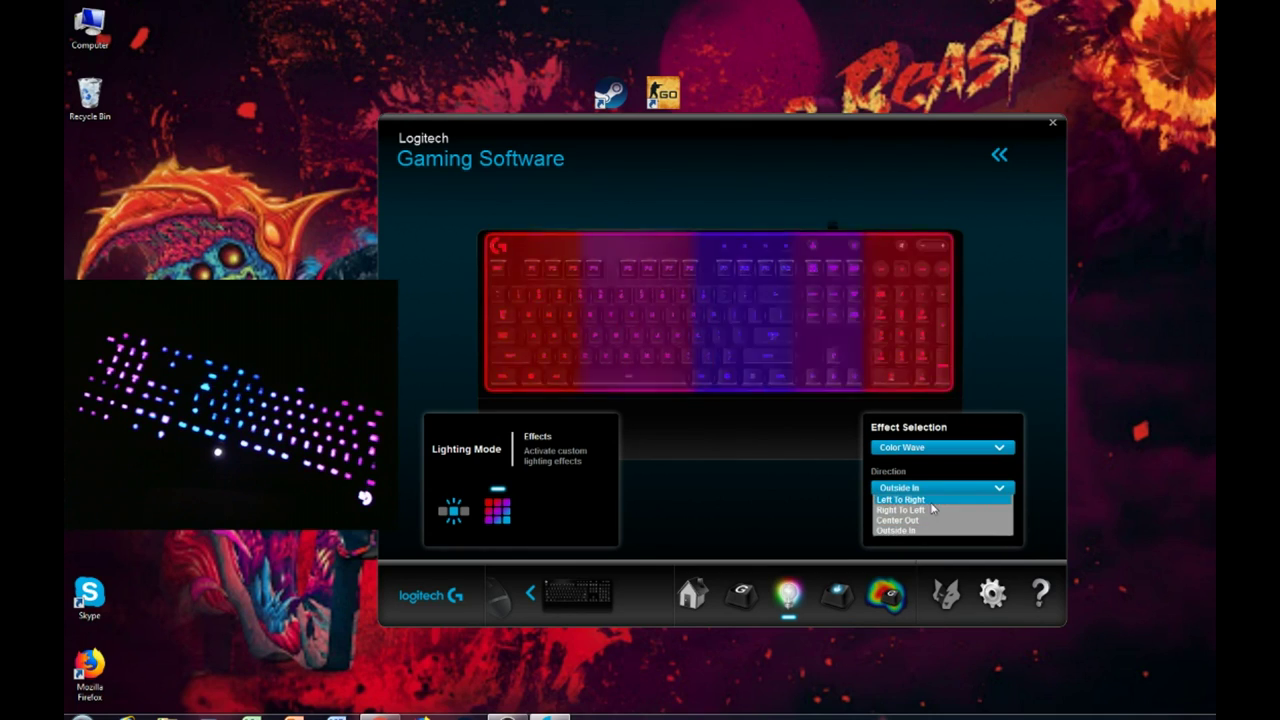
{"action": "left_click", "coordinate": [920, 501]}
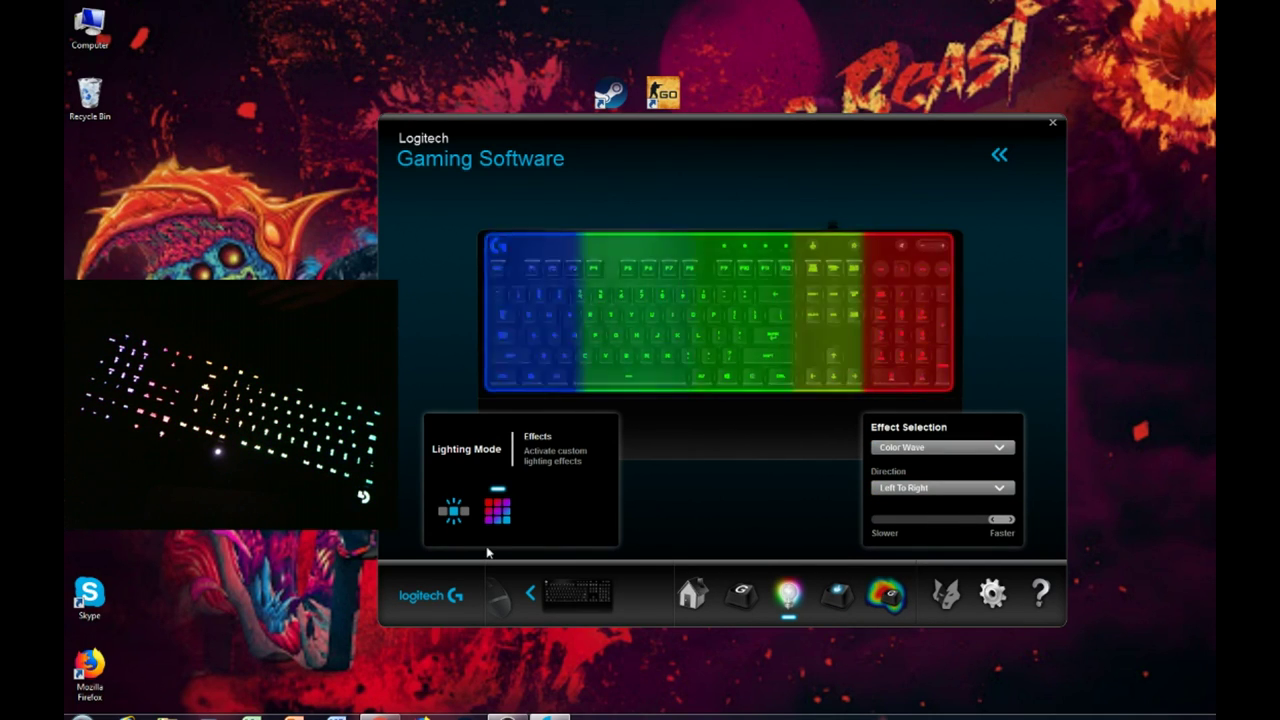
Open the keyboard's G-key customization page and cancel the scan for new games.
{"action": "left_click", "coordinate": [692, 594]}
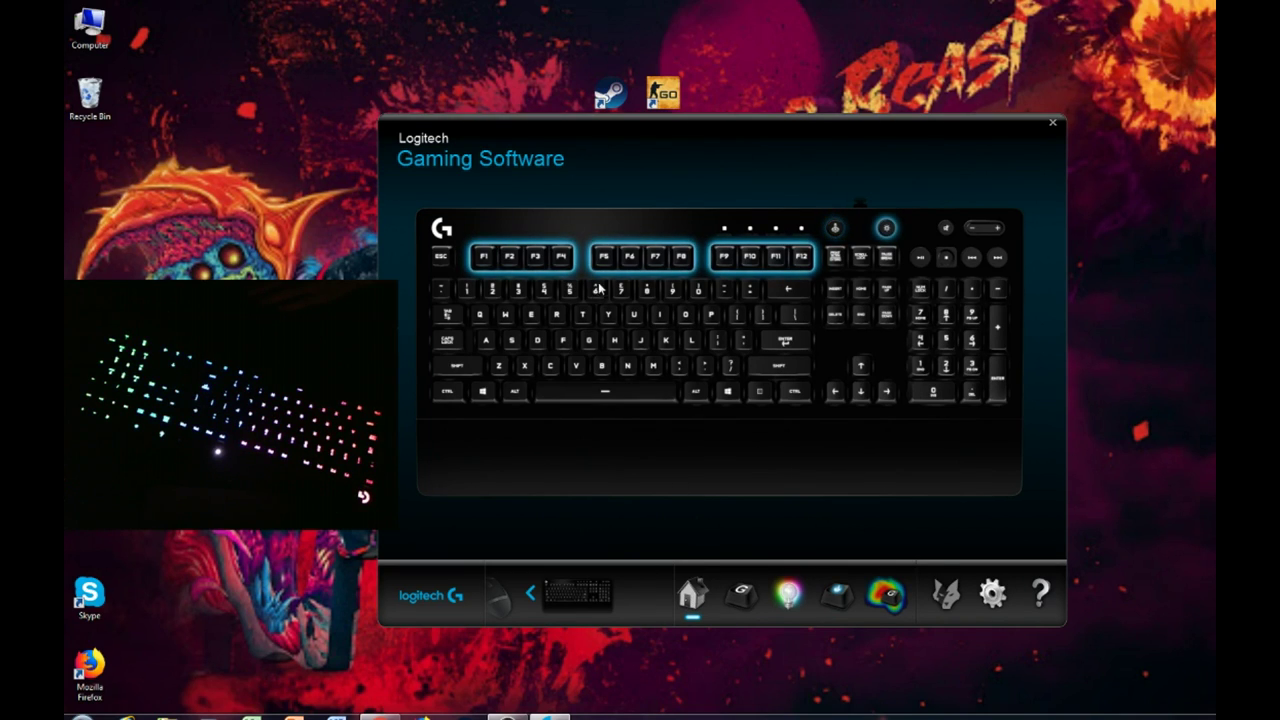
{"action": "left_click", "coordinate": [744, 611]}
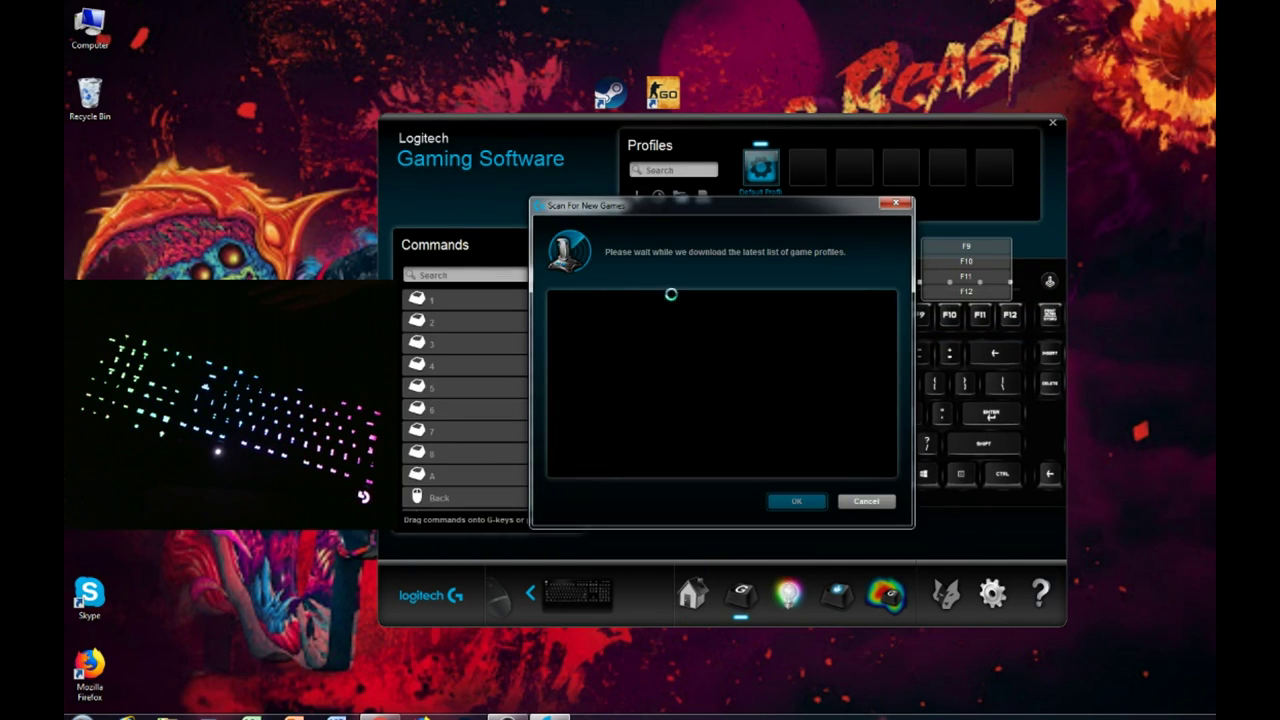
{"action": "left_click", "coordinate": [866, 501]}
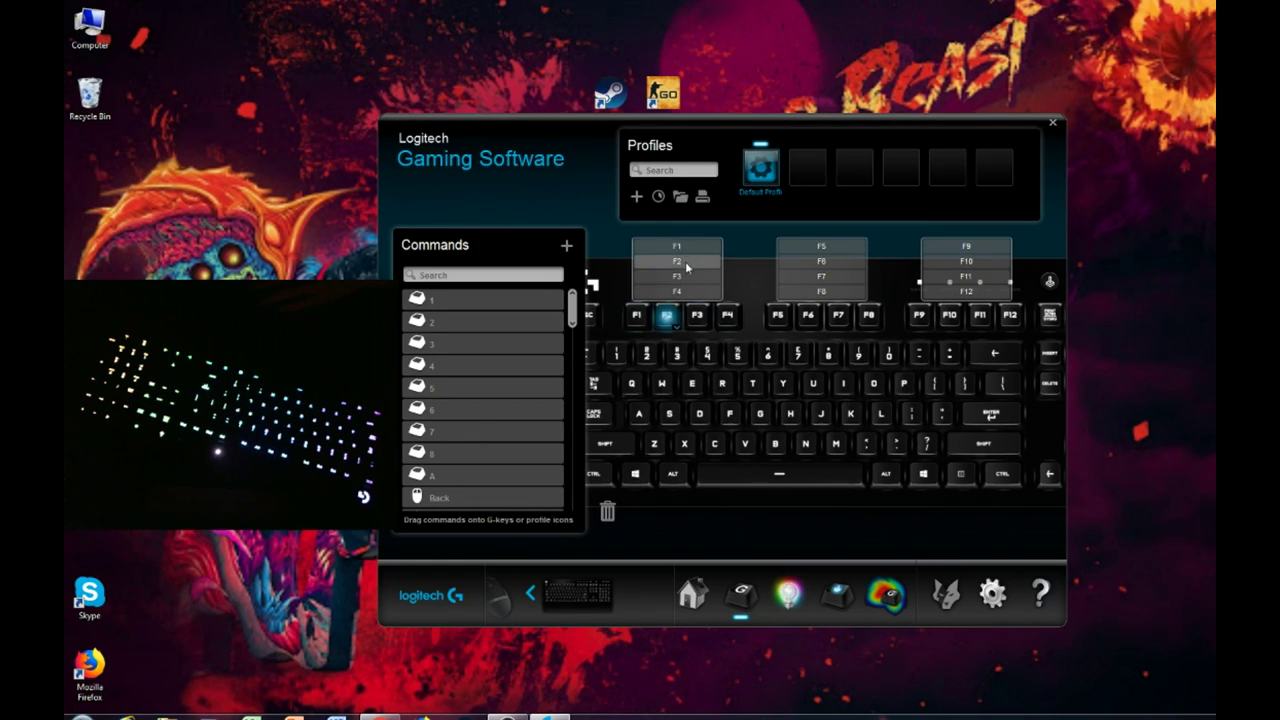
Examine the command types assignable to F1, including Multi Key, Mouse Function, Media, Hotkeys and Ventrilo, without assigning a command.
{"action": "right_click", "coordinate": [641, 320]}
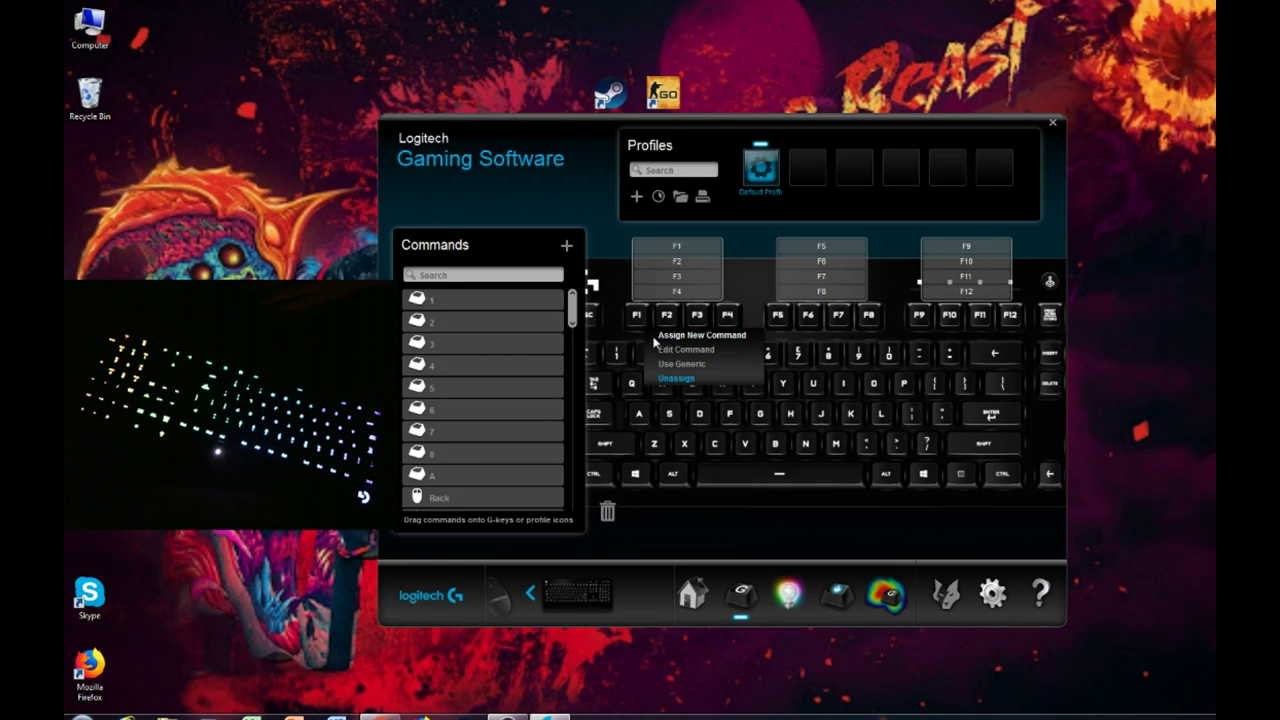
{"action": "left_click", "coordinate": [660, 336]}
{"action": "left_click", "coordinate": [589, 218]}
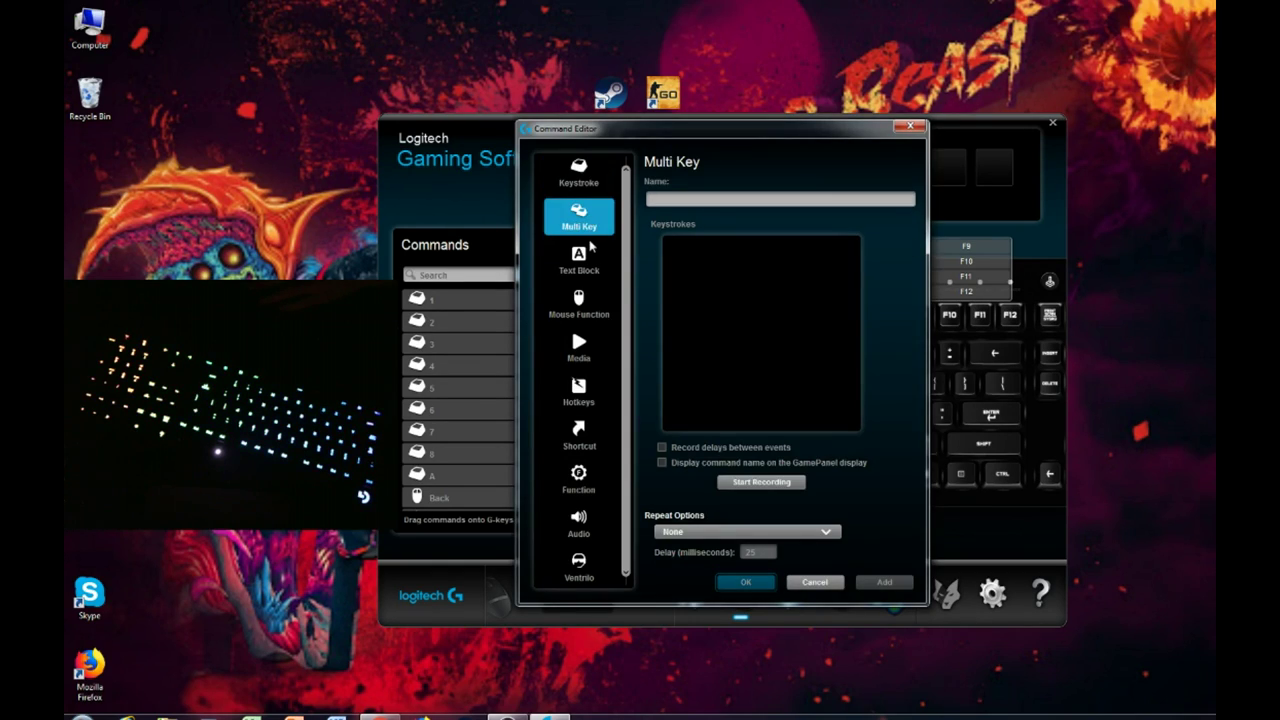
{"action": "left_click", "coordinate": [590, 300]}
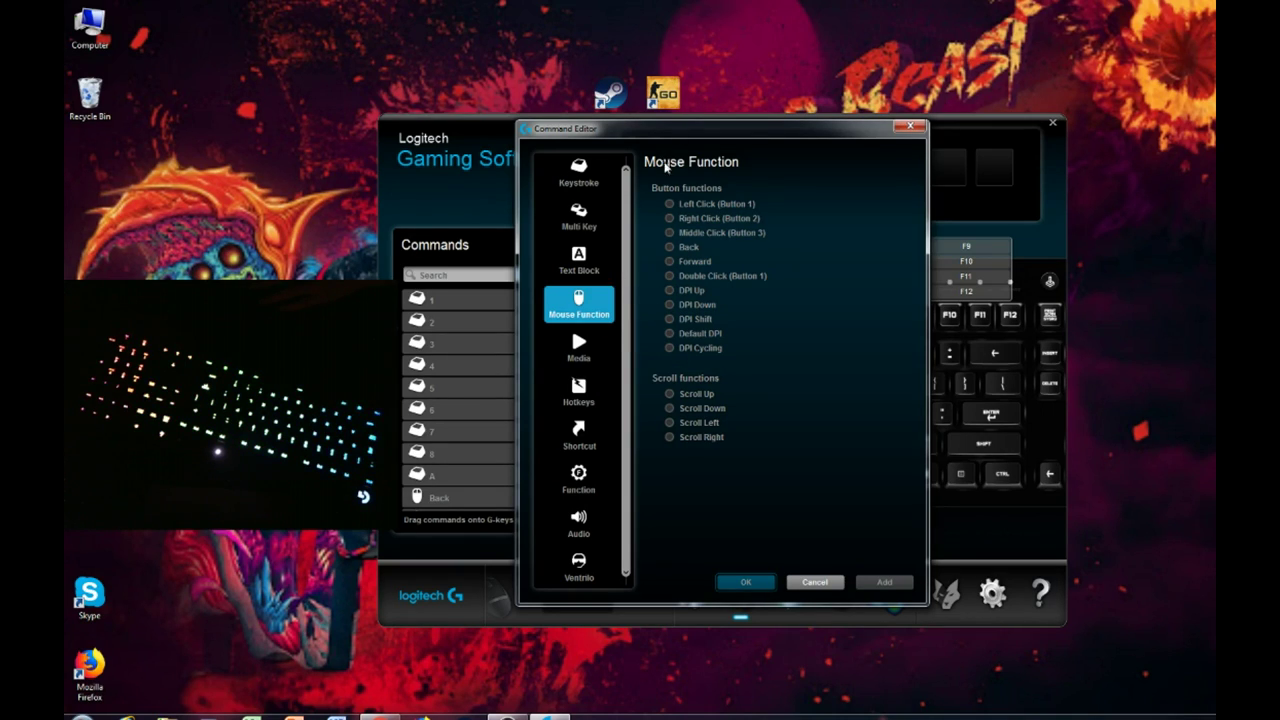
{"action": "left_click", "coordinate": [669, 205]}
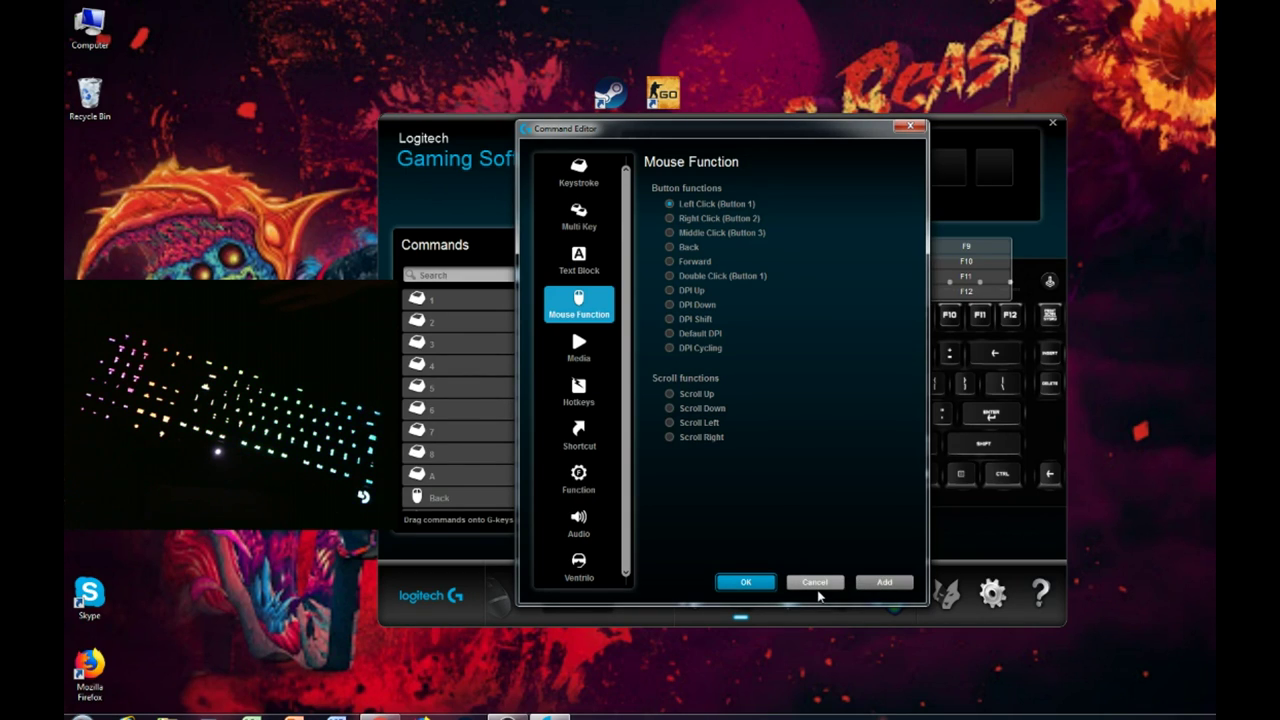
{"action": "left_click", "coordinate": [592, 346]}
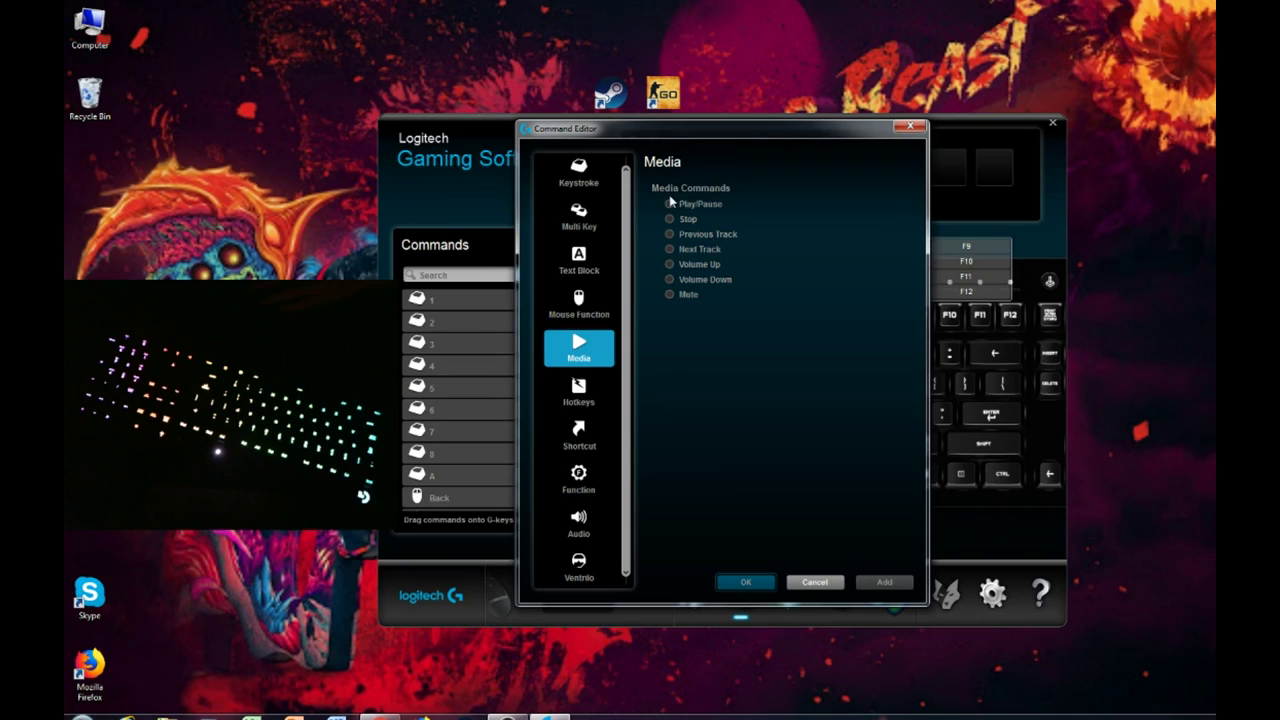
{"action": "left_click", "coordinate": [595, 401]}
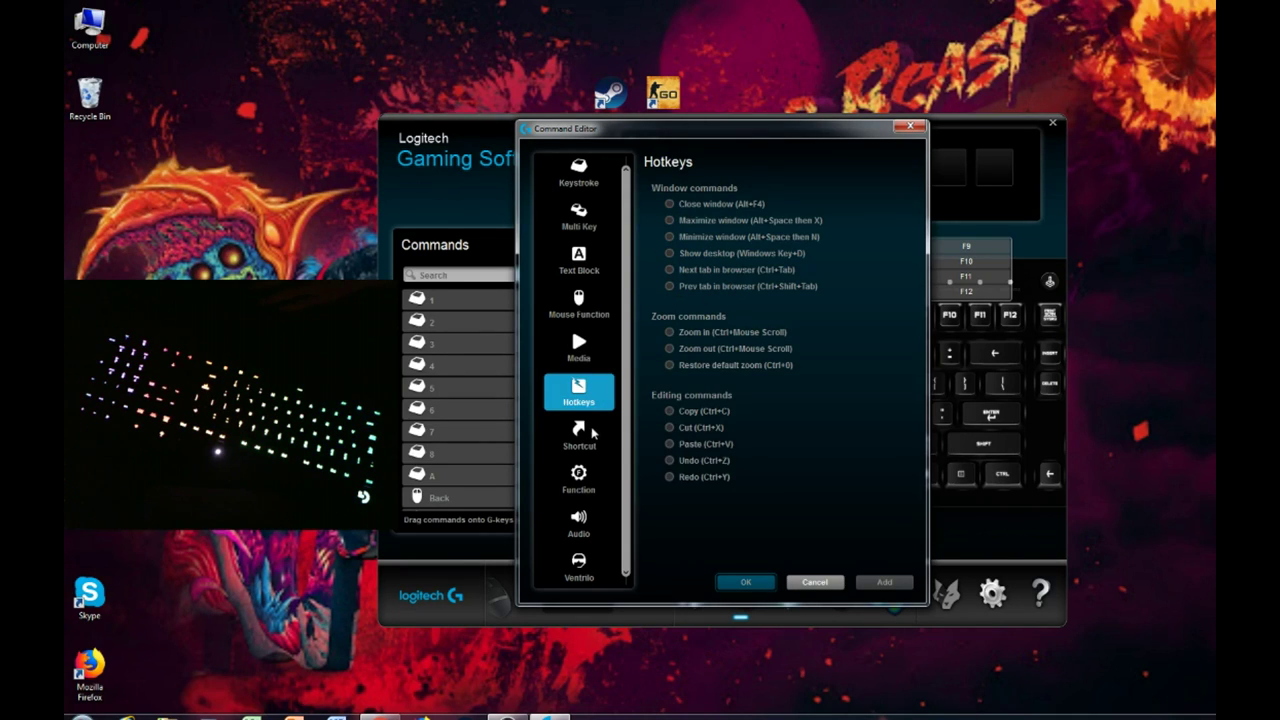
{"action": "left_click", "coordinate": [593, 433]}
{"action": "left_click", "coordinate": [579, 520]}
{"action": "left_click", "coordinate": [578, 558]}
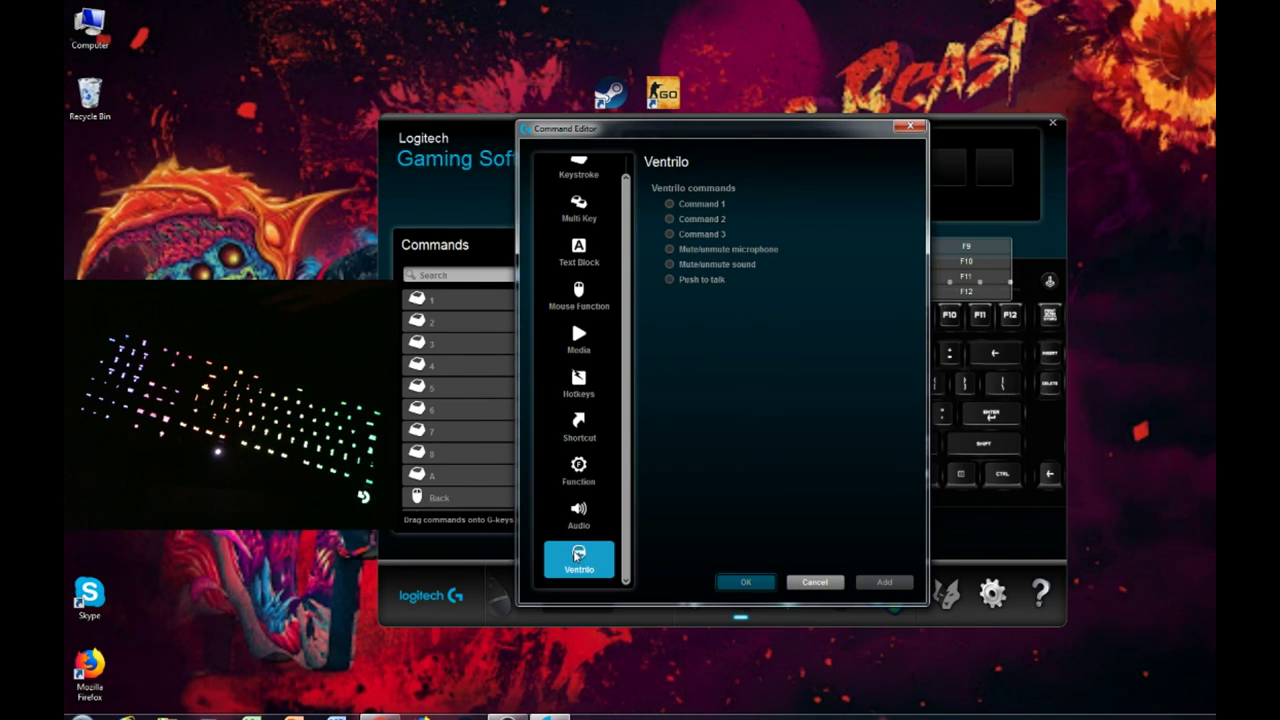
{"action": "left_click", "coordinate": [815, 582]}
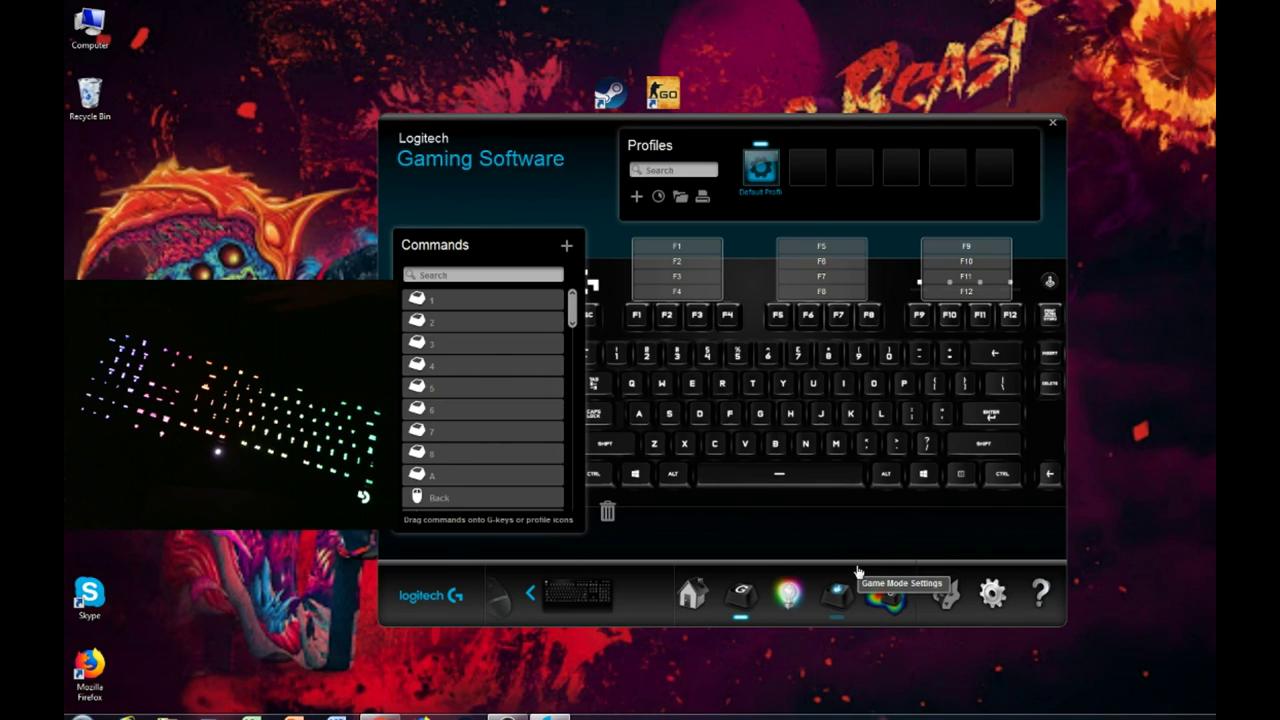
Revisit the keyboard's lighting settings, open the Game Mode settings and dismiss the tip.
{"action": "left_click", "coordinate": [789, 594]}
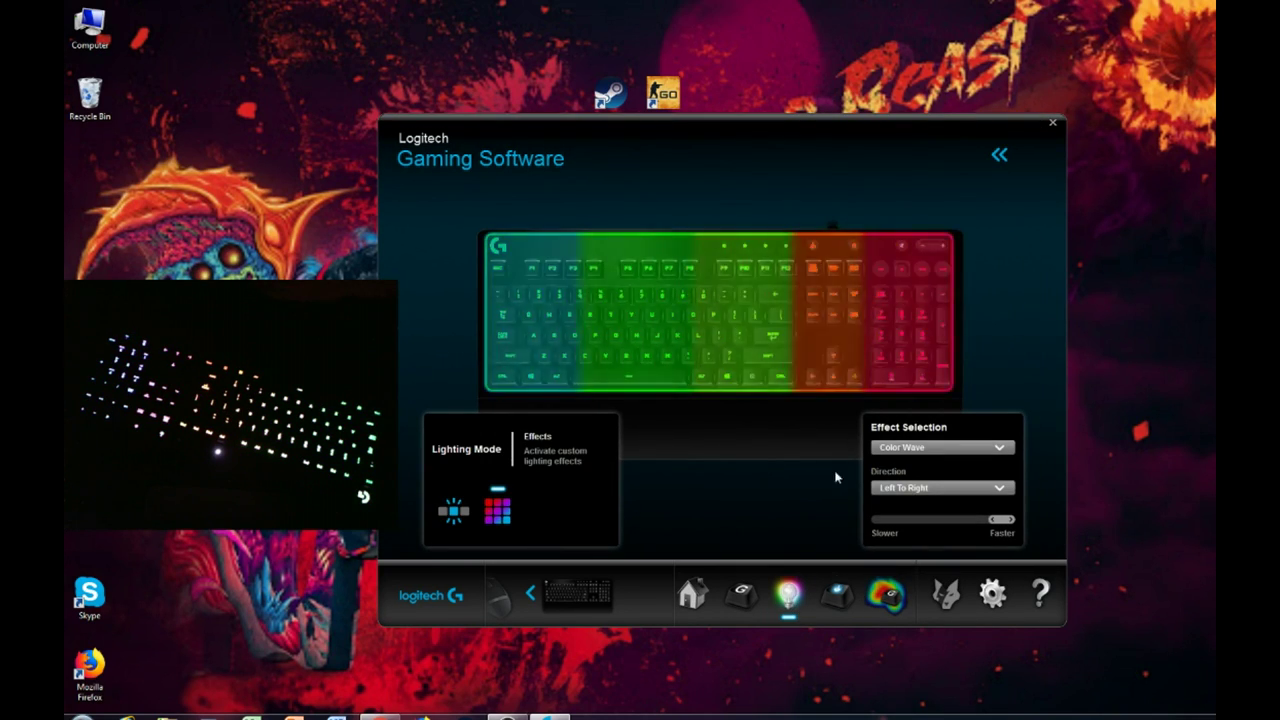
{"action": "left_click", "coordinate": [845, 607]}
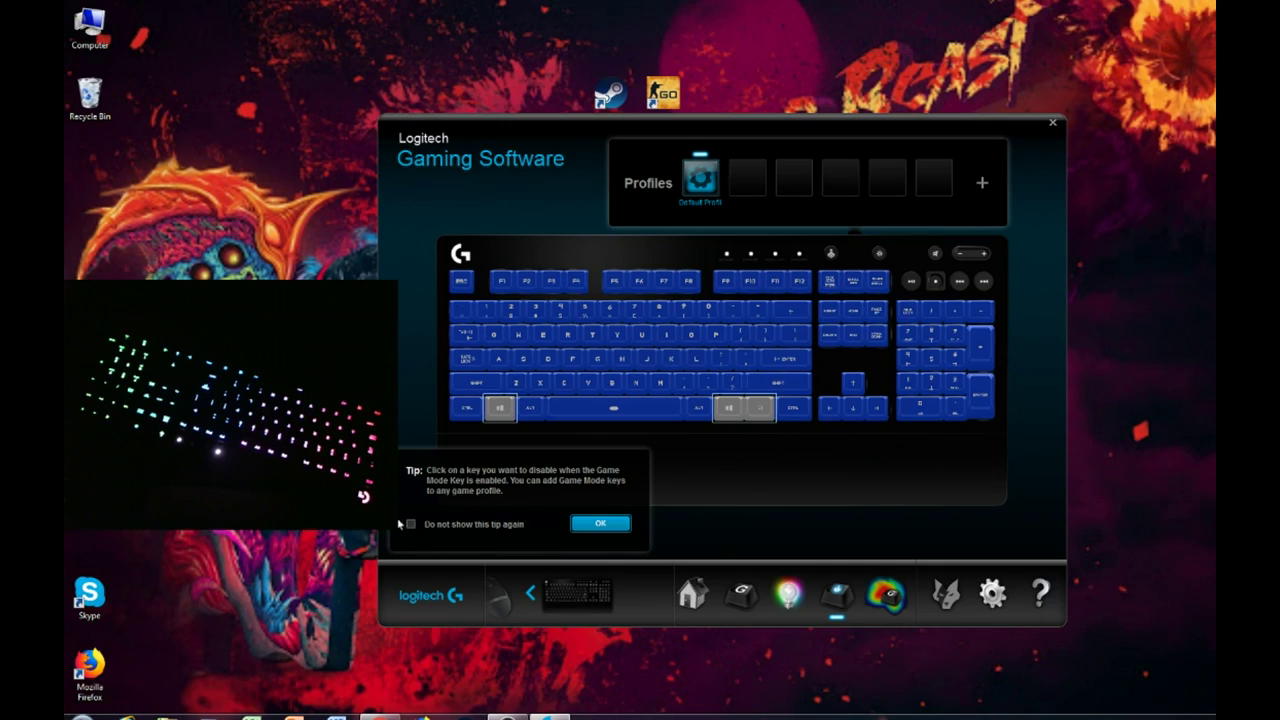
{"action": "left_click", "coordinate": [600, 523]}
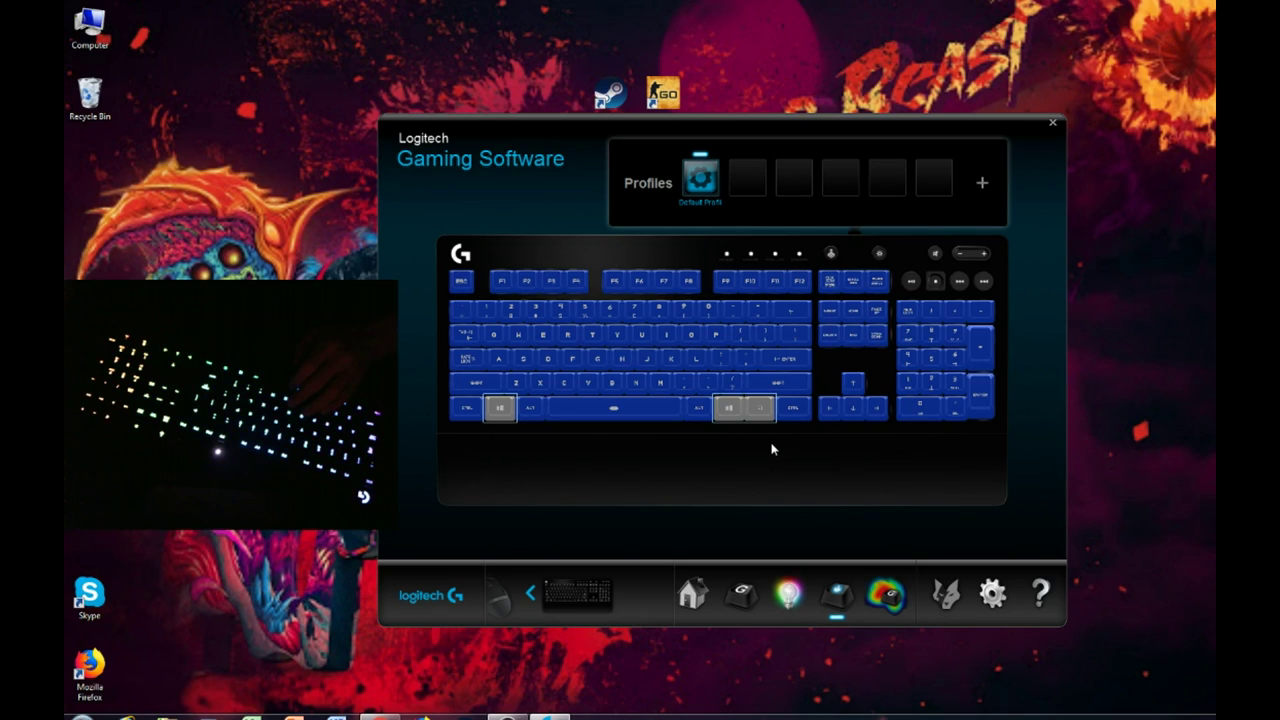
{"action": "right_click", "coordinate": [718, 204]}
{"action": "left_click", "coordinate": [758, 182]}
{"action": "left_click", "coordinate": [758, 182]}
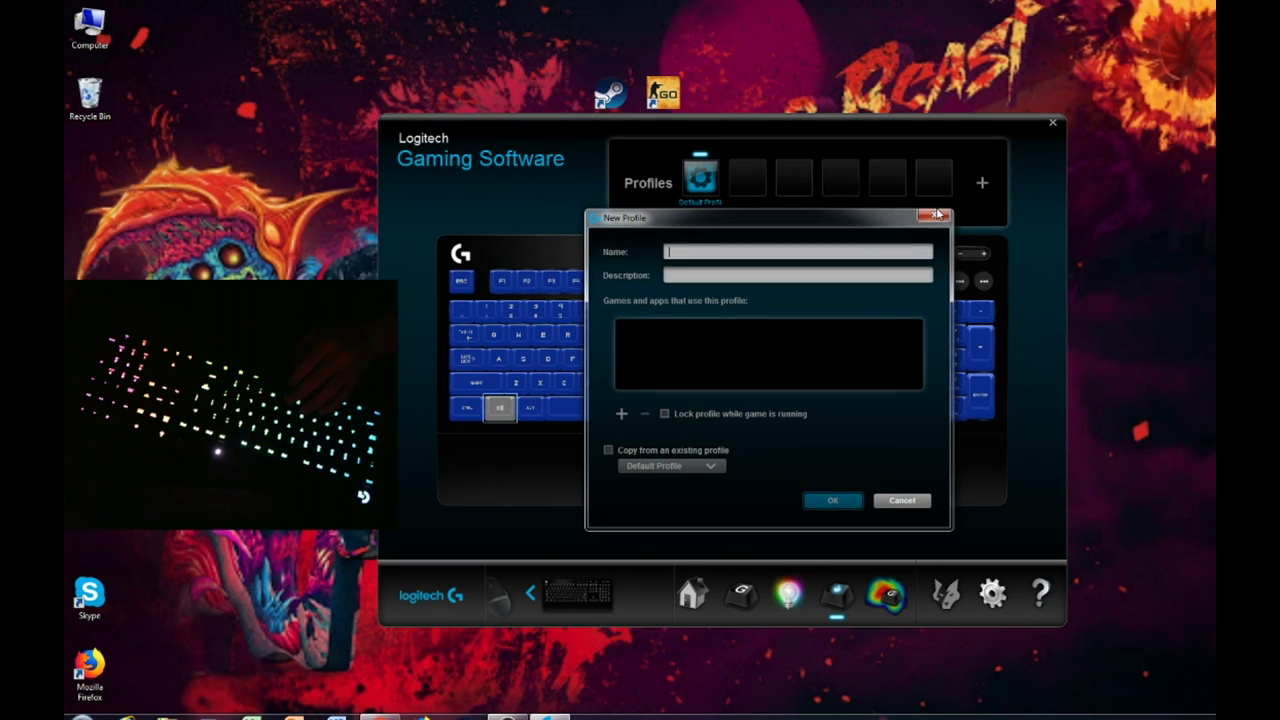
{"action": "left_click", "coordinate": [936, 214]}
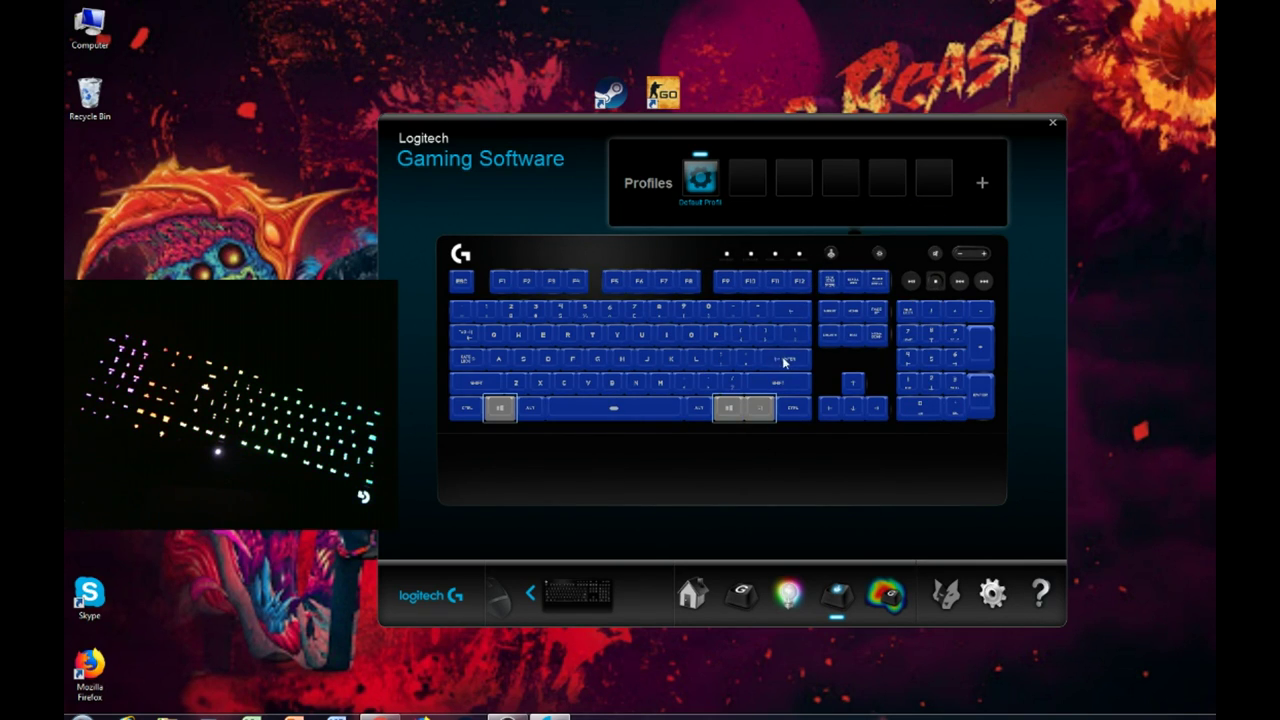
Open Input Analysis, dismiss its tip and record key presses for about 20 seconds as a Key Press Heat Map.
{"action": "left_click", "coordinate": [886, 610]}
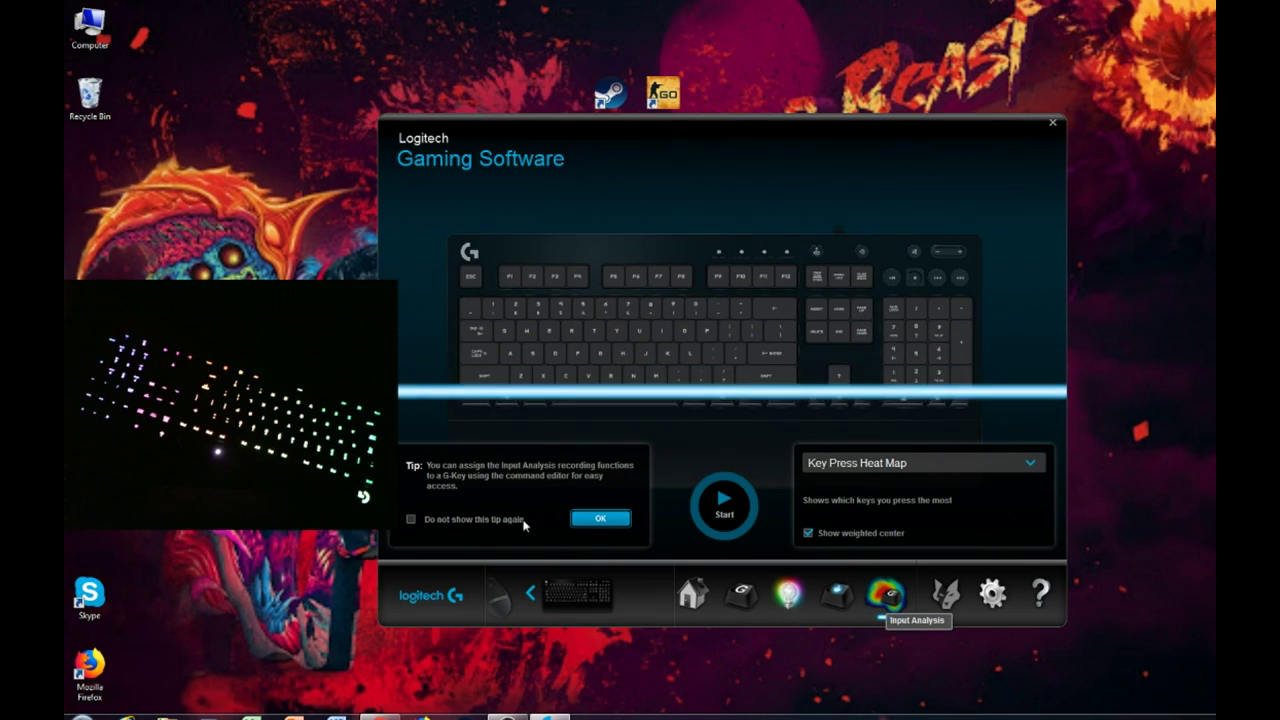
{"action": "left_click", "coordinate": [414, 519]}
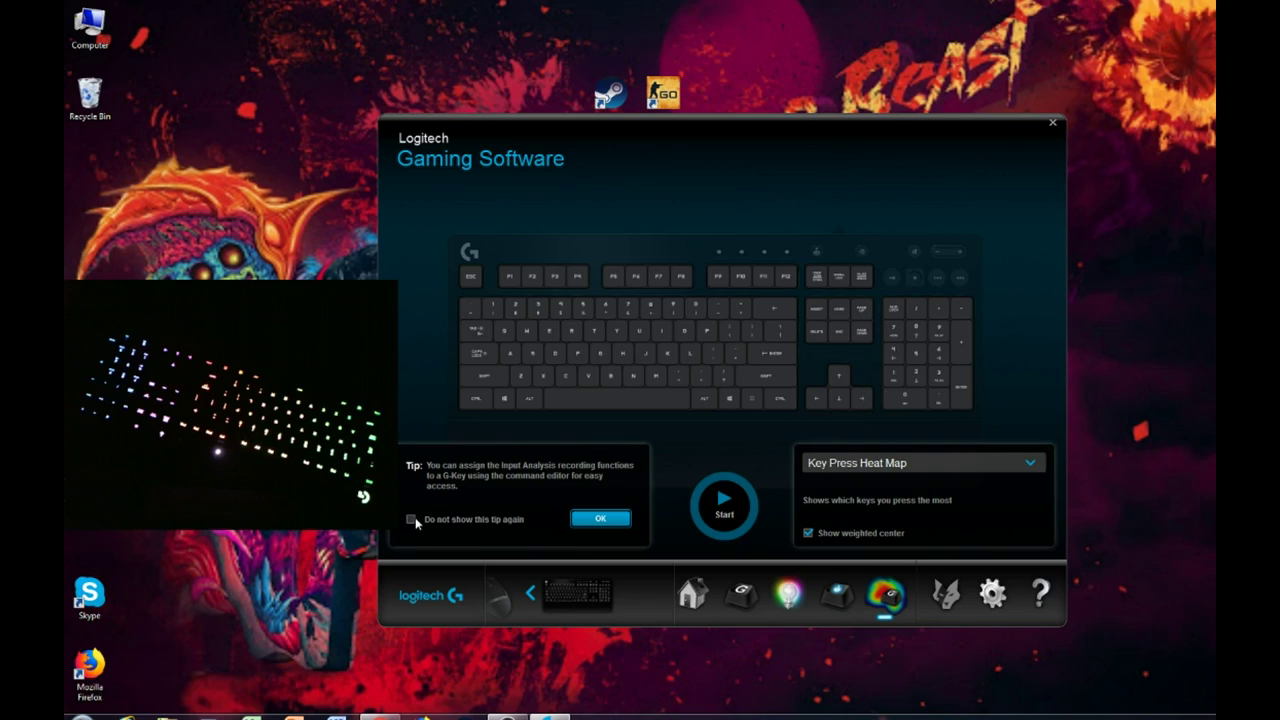
{"action": "left_click", "coordinate": [612, 519]}
{"action": "left_click", "coordinate": [716, 495]}
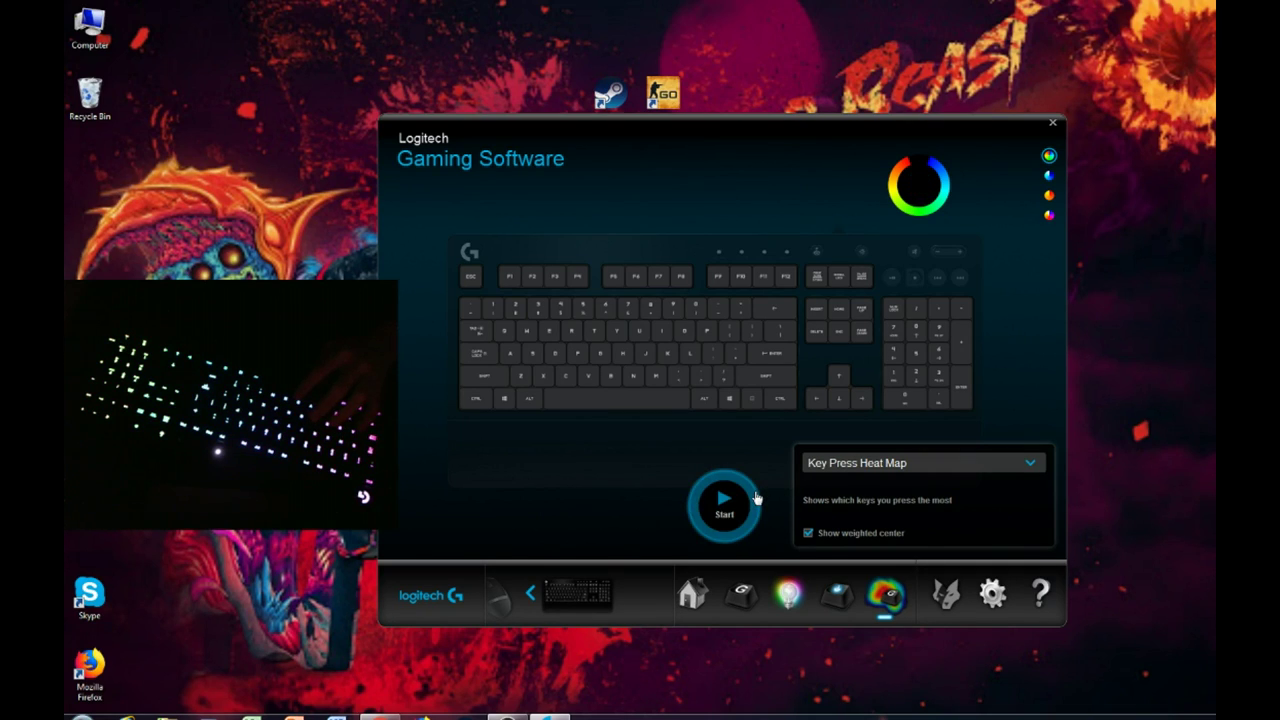
{"action": "left_click", "coordinate": [755, 498]}
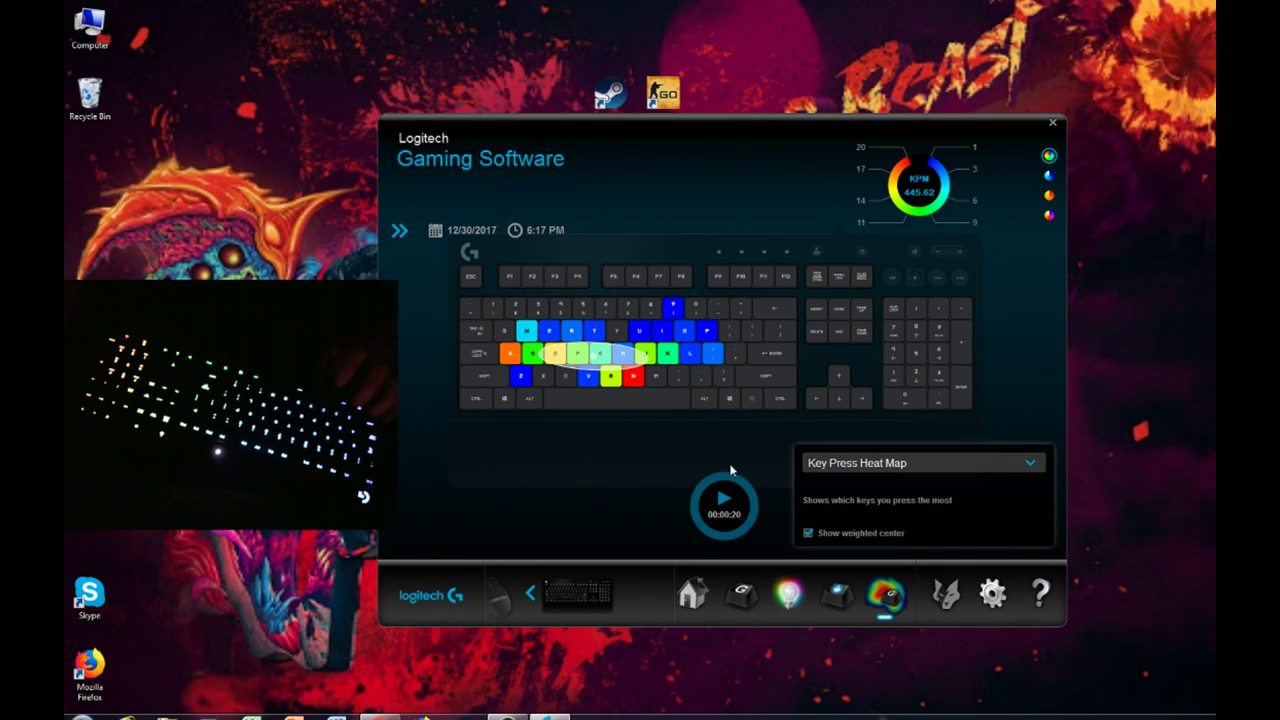
Compare the recording's Key Duration Heat Map with its Key Press Heat Map, and return to the keyboard's home page.
{"action": "left_click", "coordinate": [896, 468]}
{"action": "left_click", "coordinate": [897, 487]}
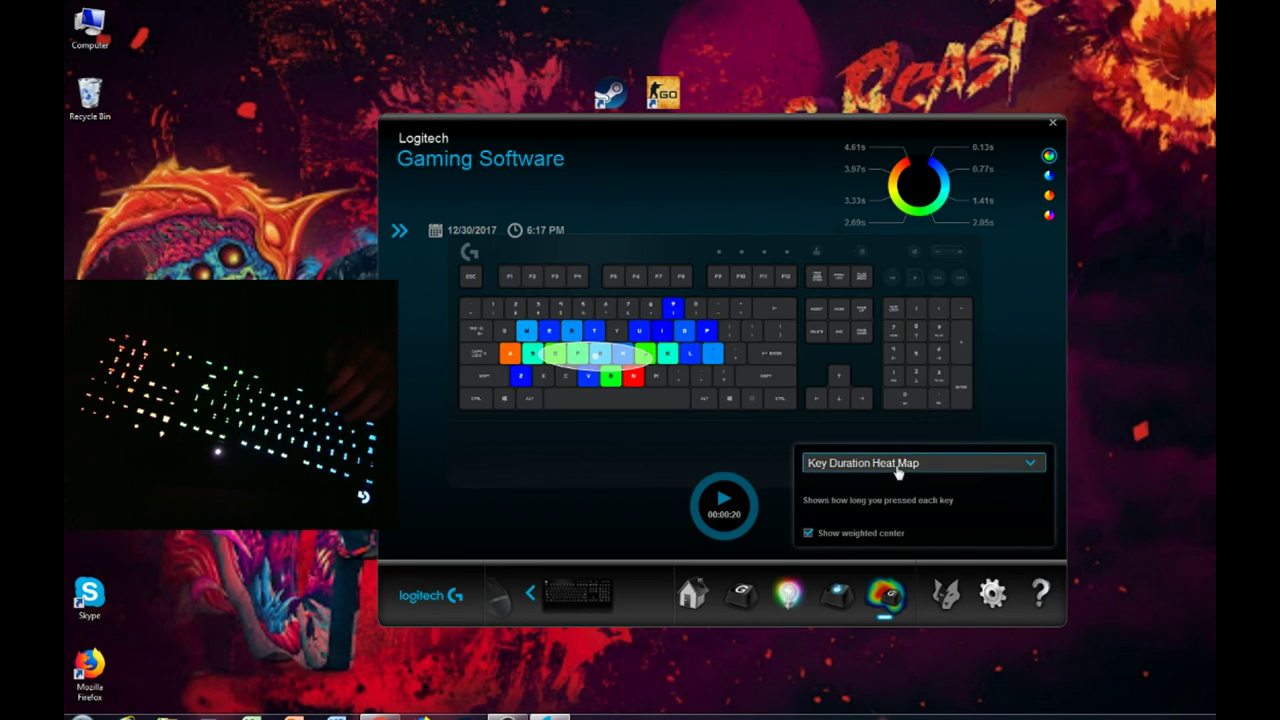
{"action": "left_click", "coordinate": [897, 470]}
{"action": "left_click", "coordinate": [889, 477]}
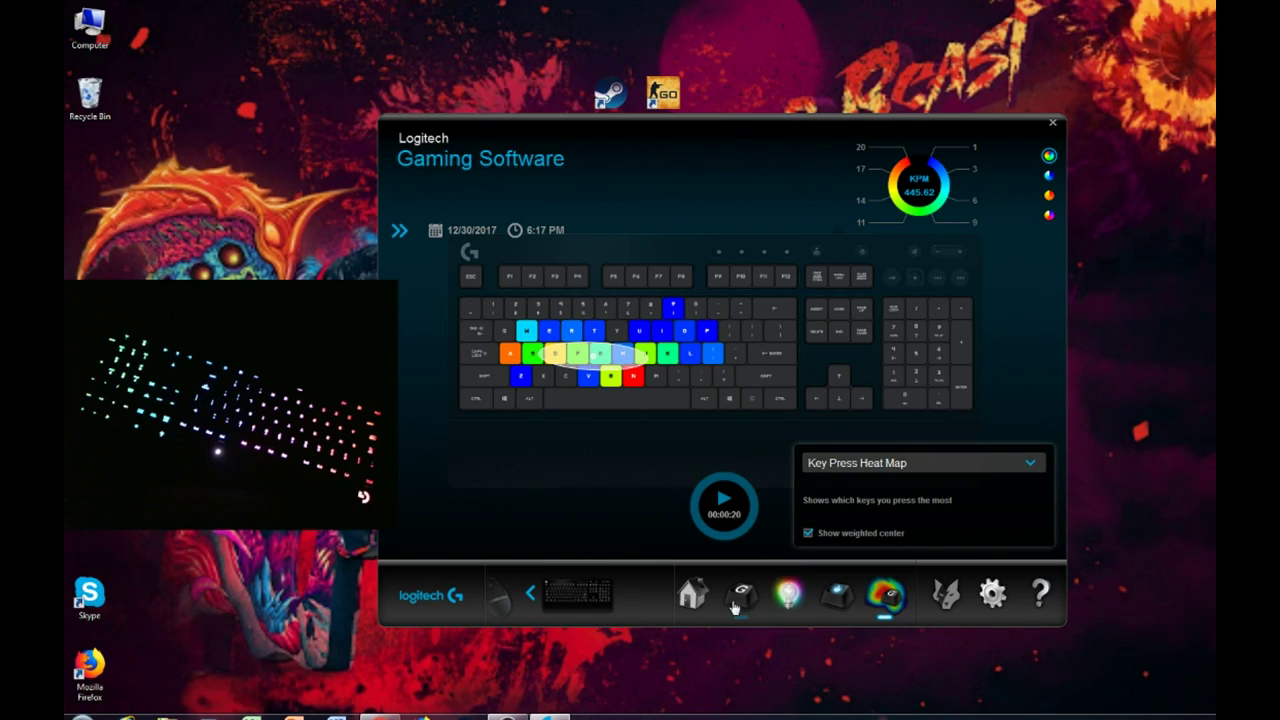
{"action": "left_click", "coordinate": [678, 598]}
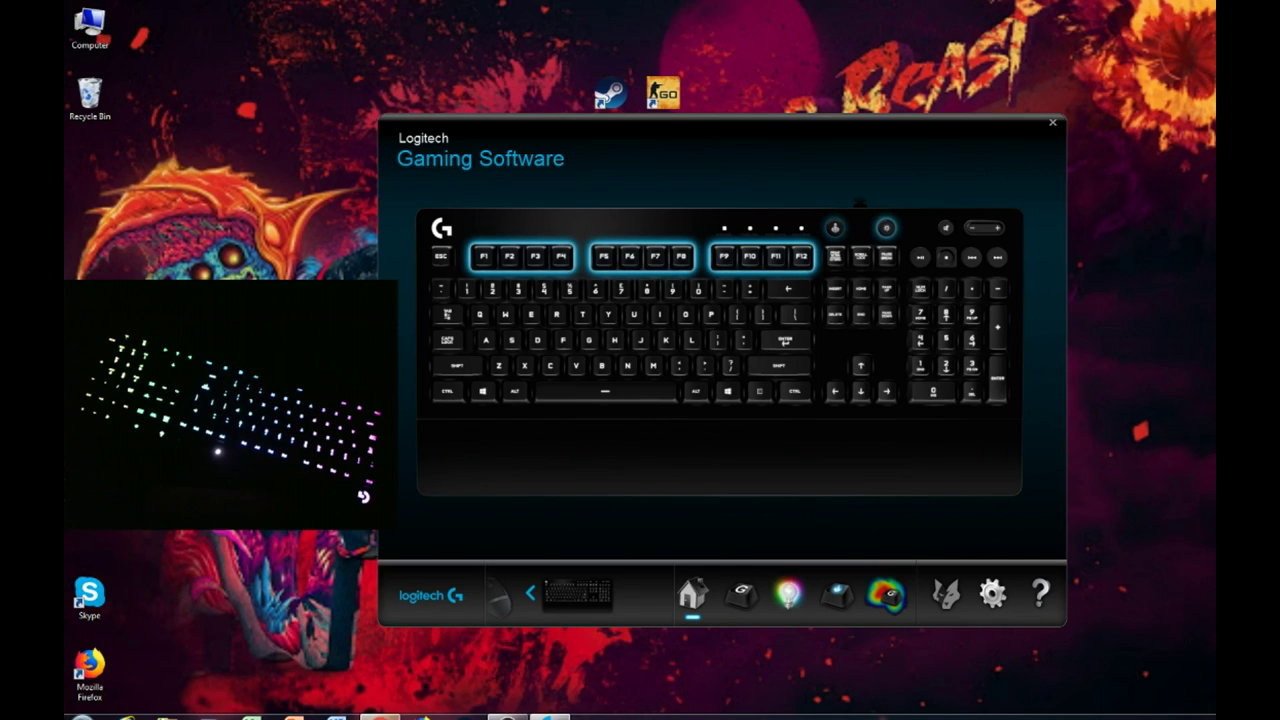
Switch to the browser's Amazon page for the Logitech G213 keyboard and examine its product image in expanded and zoomed views.
{"action": "mouse_move", "coordinate": [380, 716]}
{"action": "left_click", "coordinate": [436, 656]}
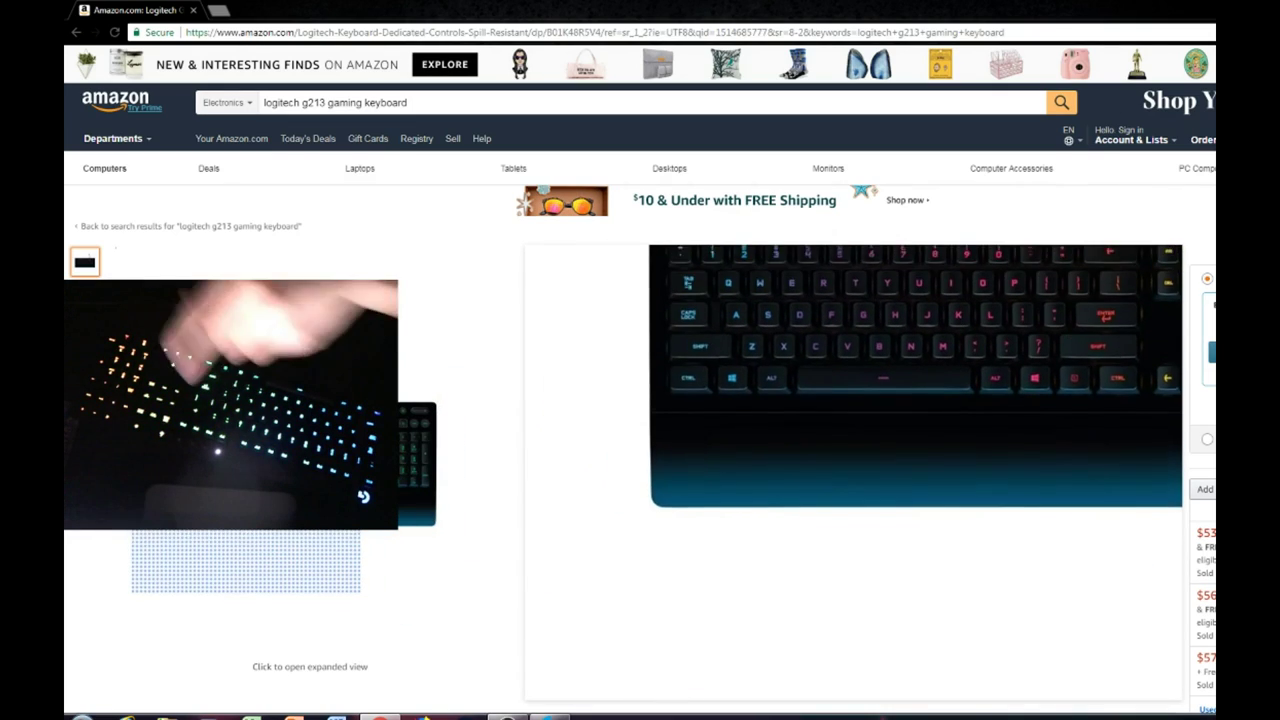
{"action": "left_click", "coordinate": [196, 557]}
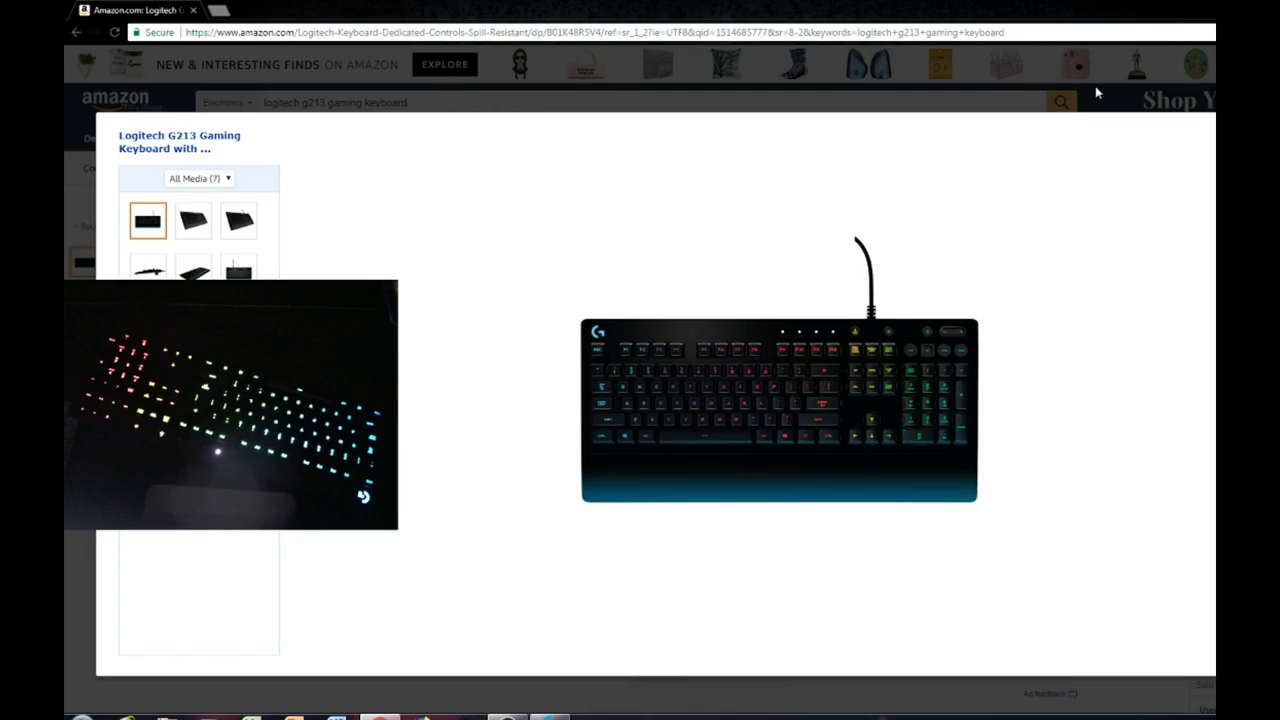
{"action": "left_click", "coordinate": [1096, 92]}
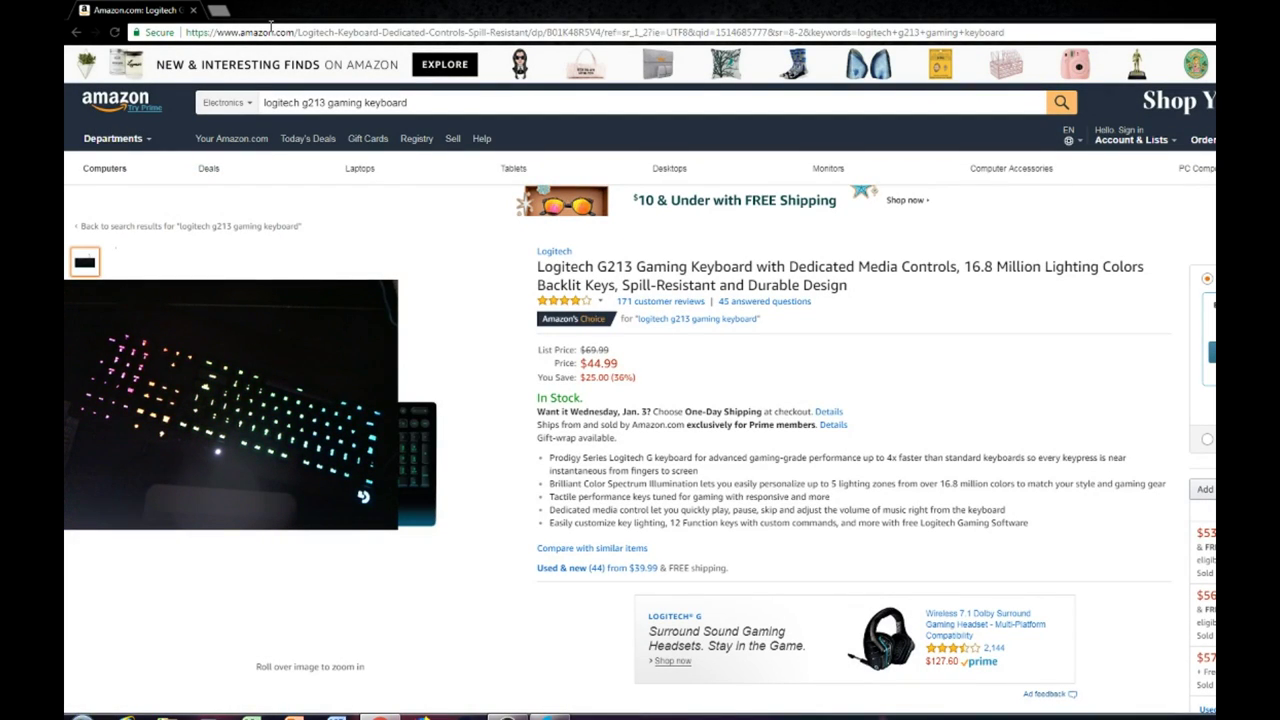
{"action": "mouse_move", "coordinate": [372, 467]}
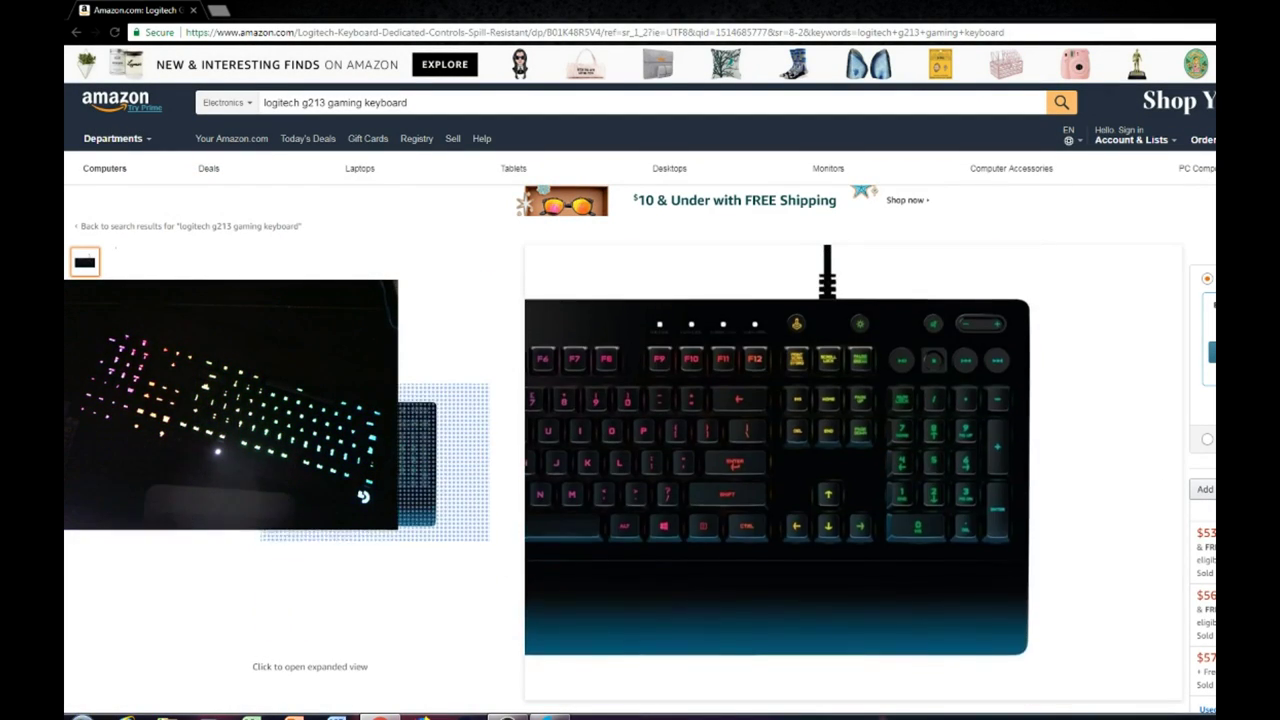